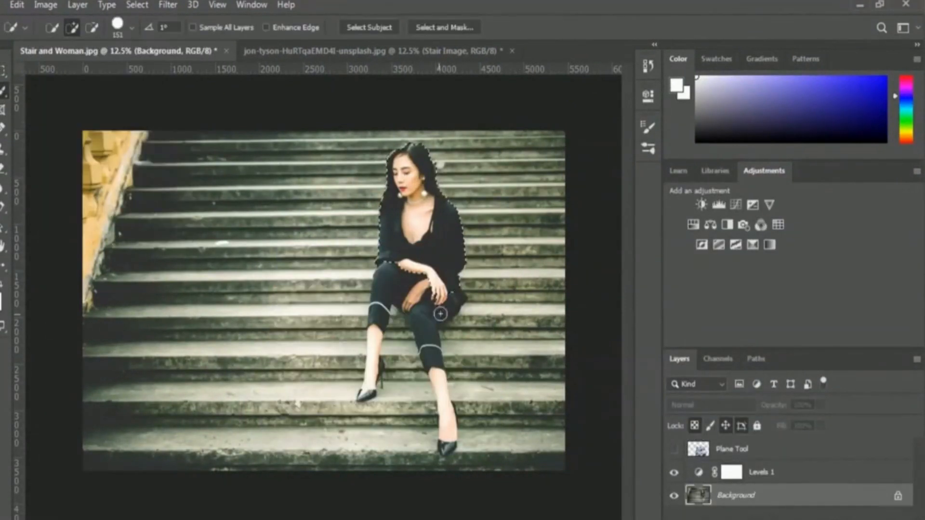
Select the seated woman on the Background layer with the Quick Selection tool, including her legs and shoes
drag(440, 314, 441, 386)
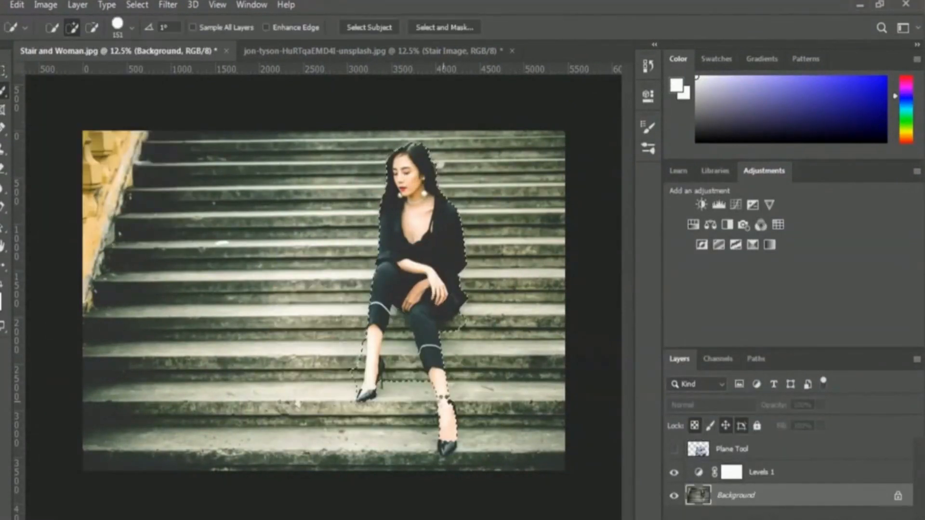
alt+click(358, 343)
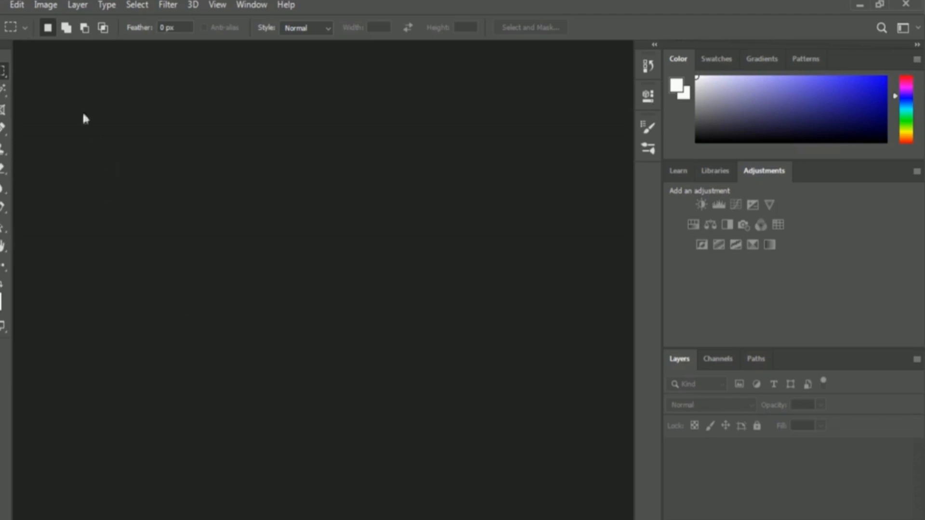
Open the Stair and Woman image from the 02 Selection and Masking folder
click(1, 5)
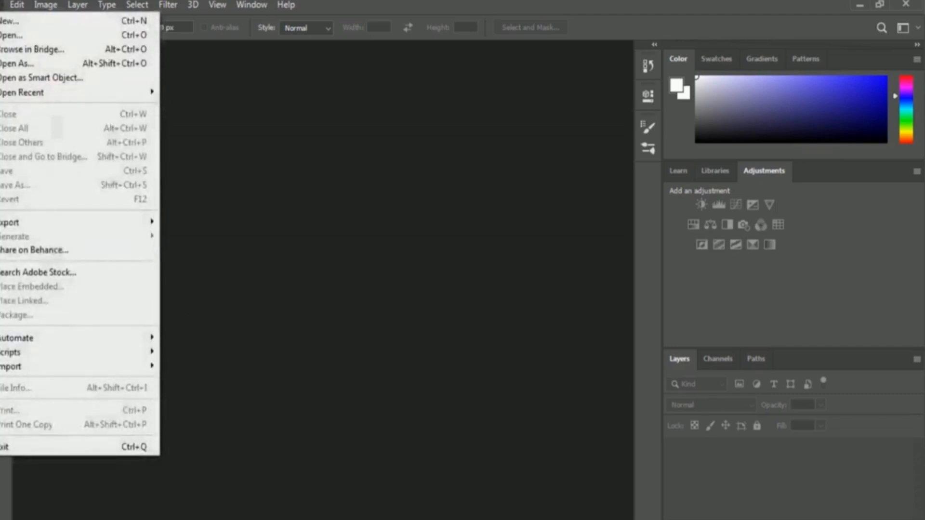
click(80, 42)
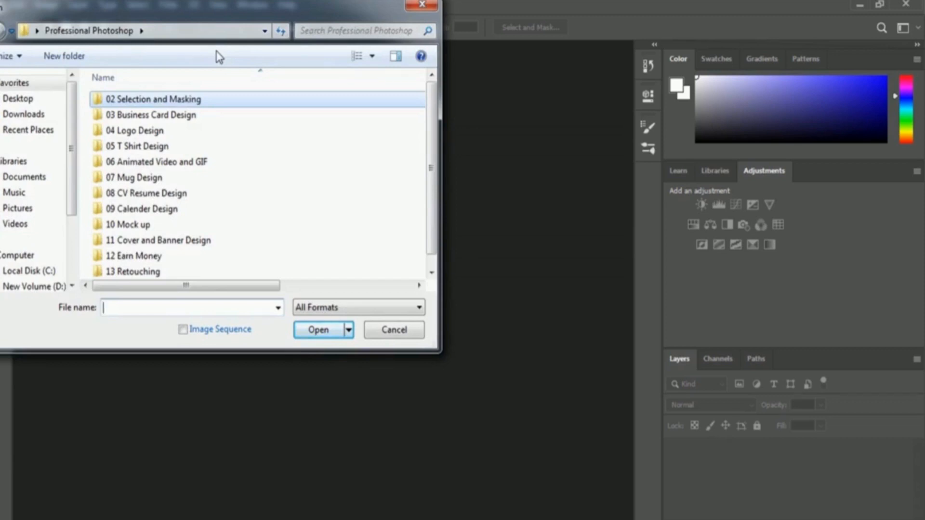
double_click(190, 101)
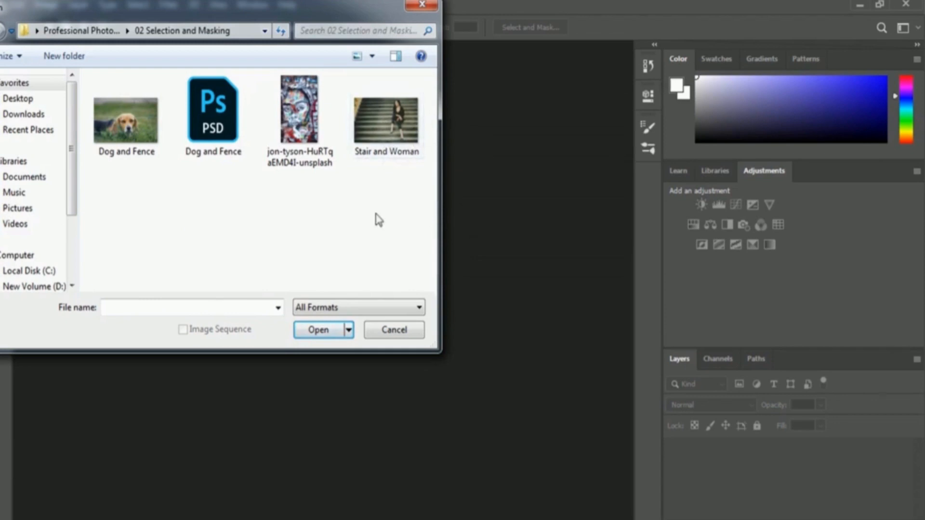
click(408, 102)
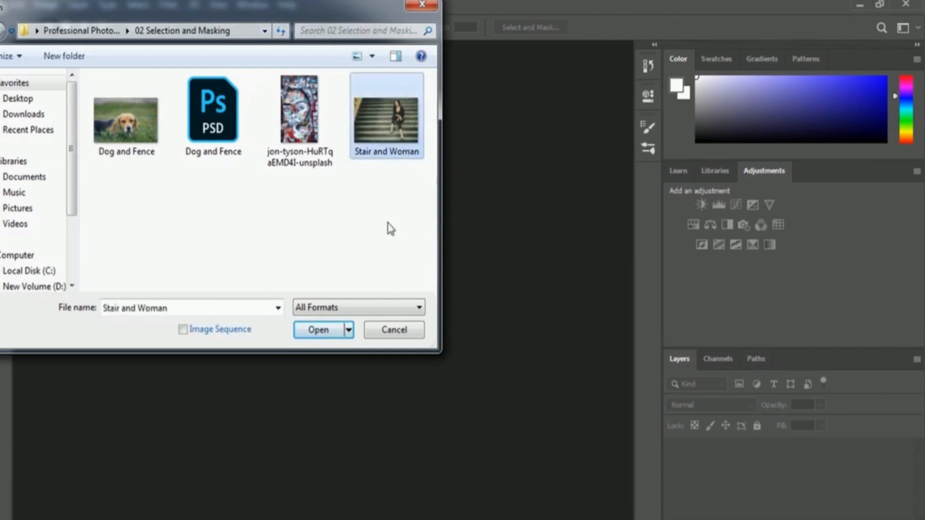
click(307, 332)
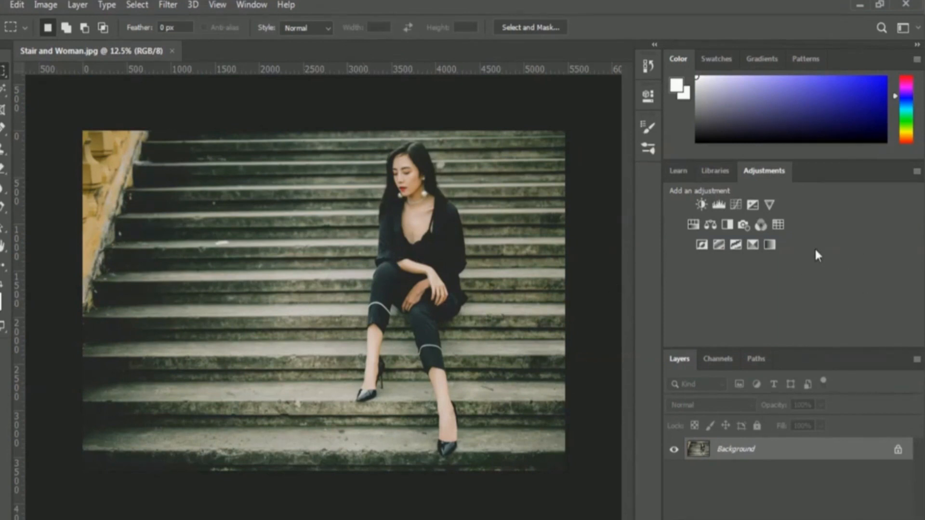
Add a Levels adjustment layer and lower its white input level to 202 to brighten the stair photo
click(720, 205)
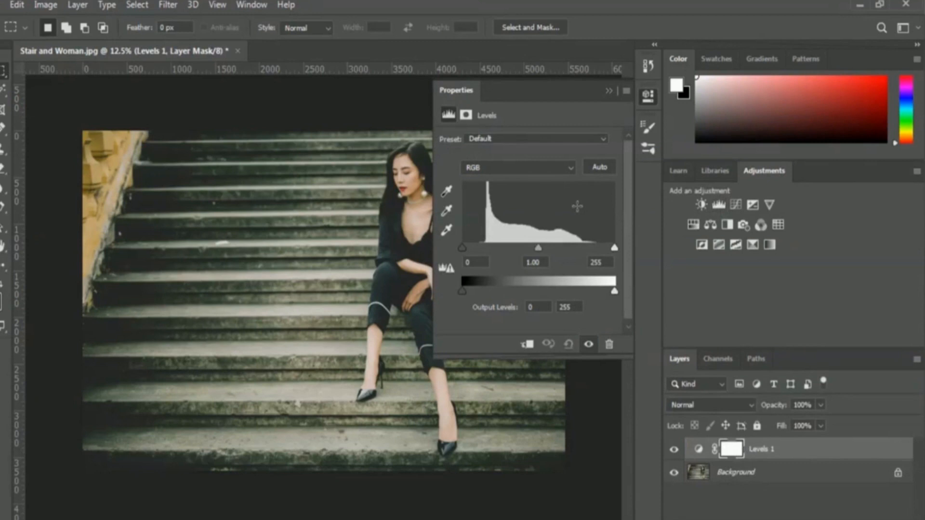
click(614, 248)
drag(616, 248, 584, 250)
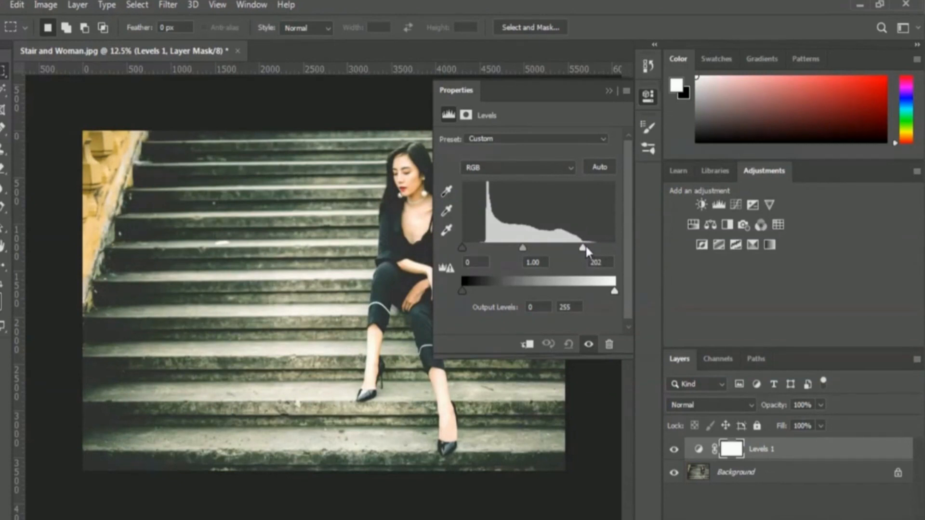
click(608, 92)
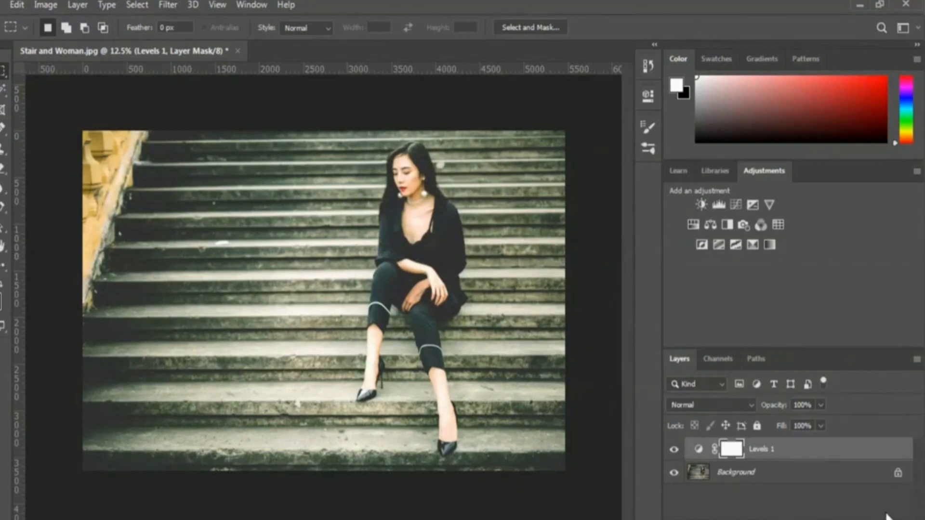
Create a new empty layer above the Levels adjustment and name it Plane Tool
key(ctrl+alt+shift+n)
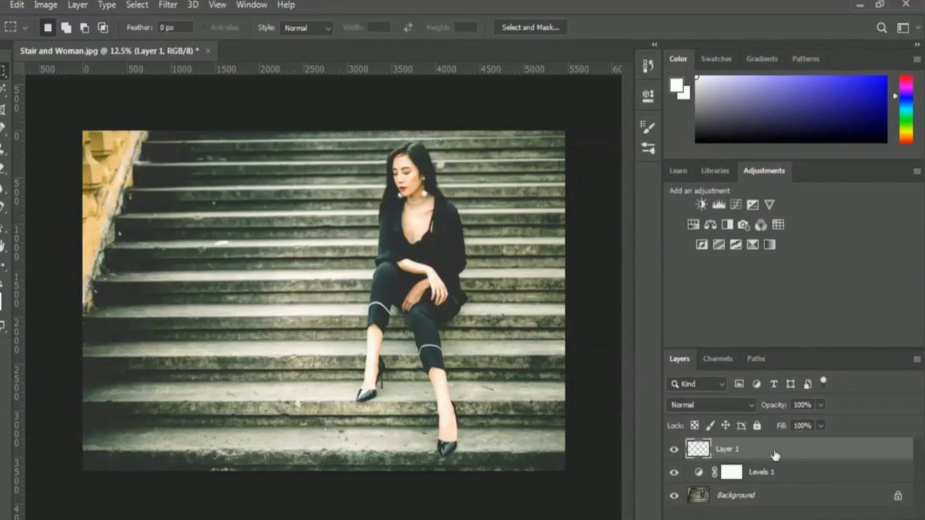
double_click(726, 450)
text(plane Tool)
key(Return)
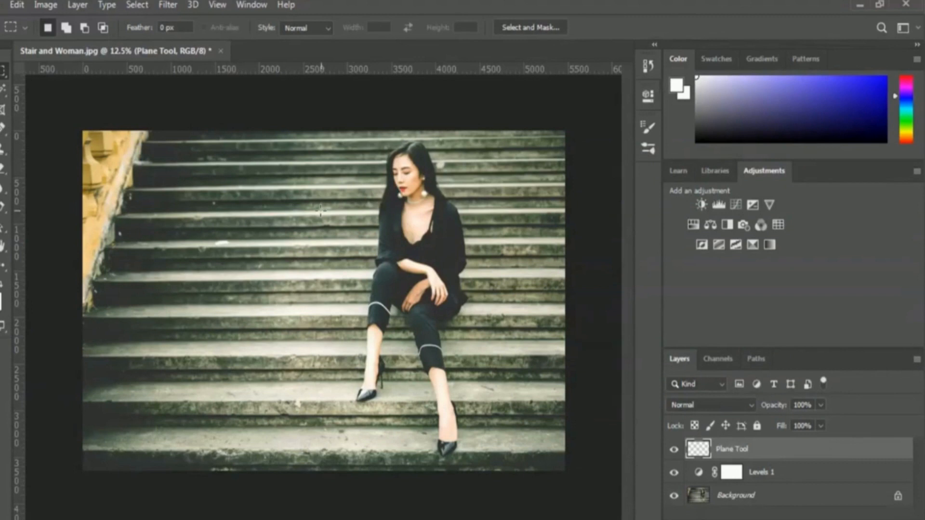
Start the Vanishing Point filter and draw a four-corner perspective plane over the lowest stair tread, spanning the area around the woman's front foot
click(172, 4)
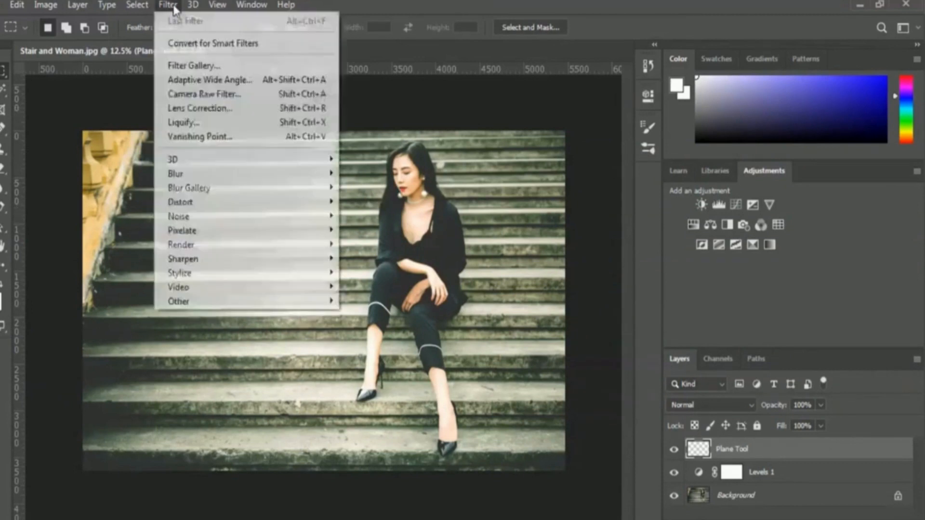
click(259, 138)
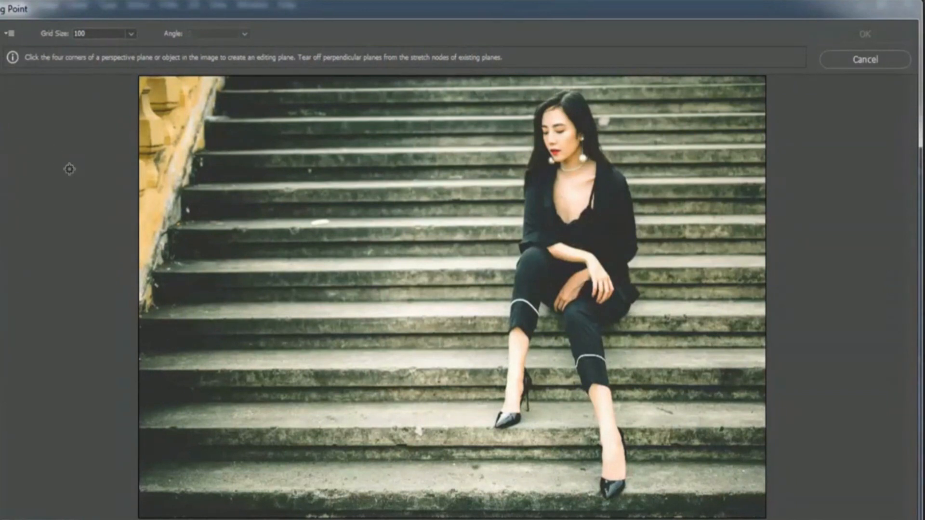
click(361, 492)
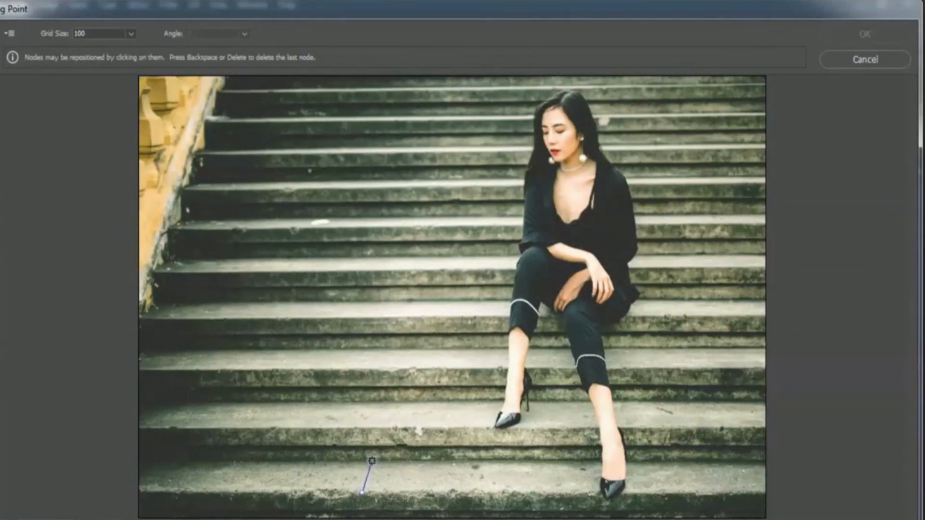
click(374, 461)
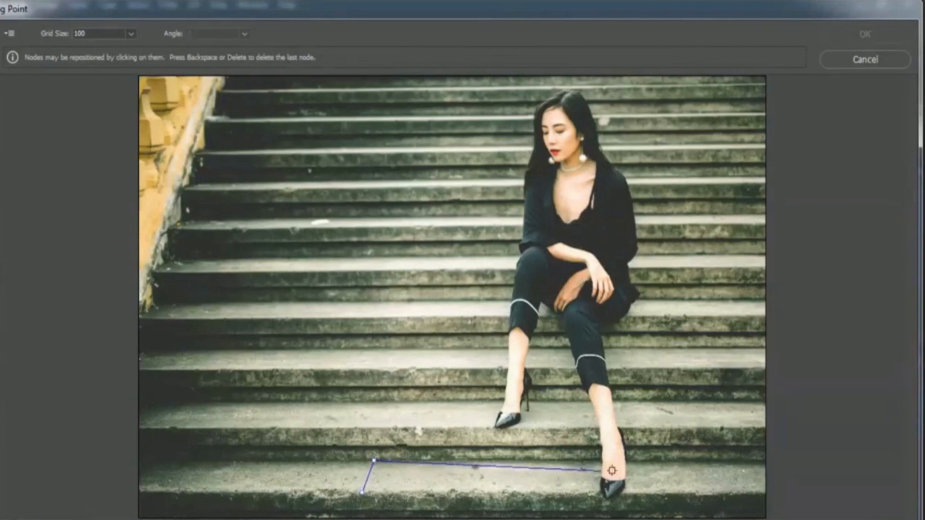
click(679, 462)
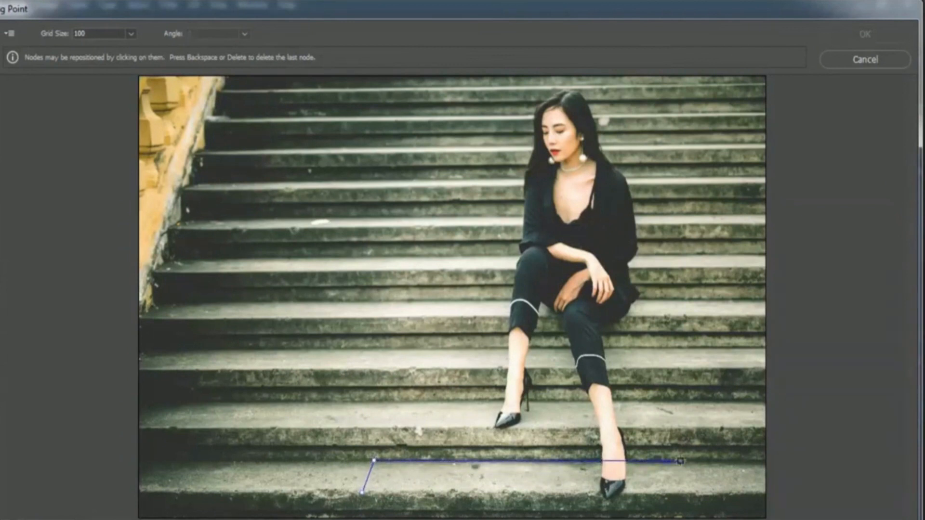
click(687, 491)
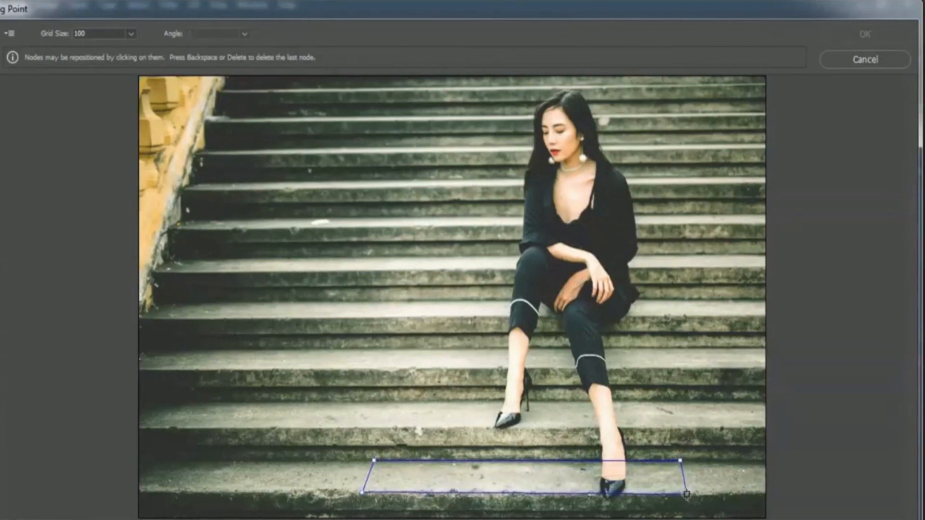
click(686, 494)
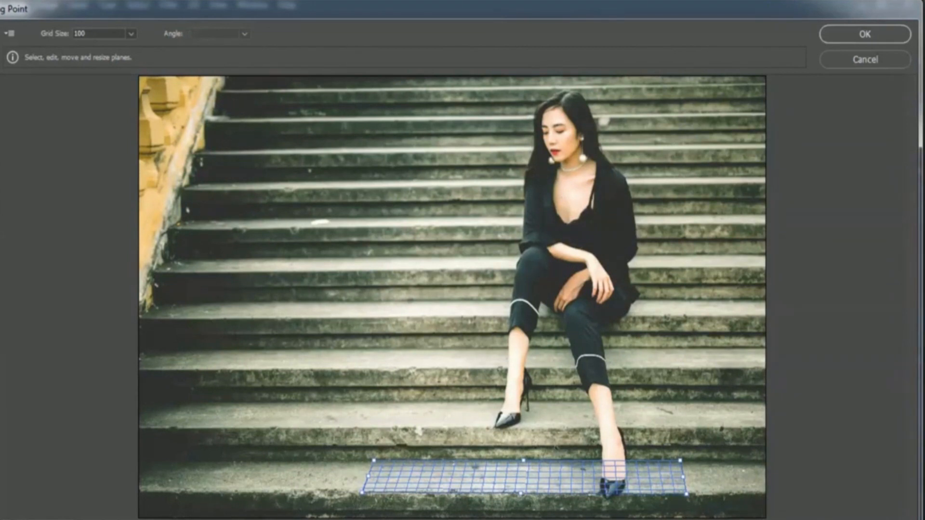
Tear off a perpendicular plane up the first riser and another from its upper edge across the next tread
click(9, 83)
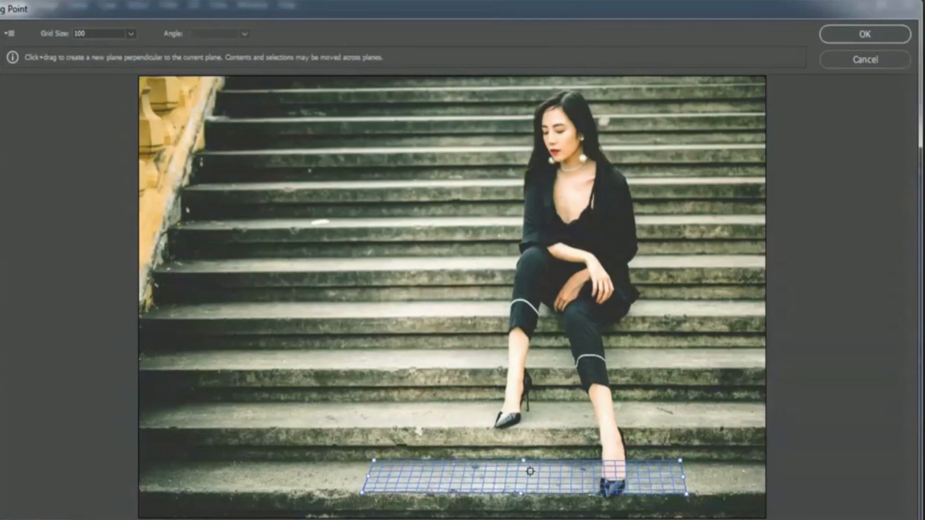
key(alt)
drag(524, 464, 538, 428)
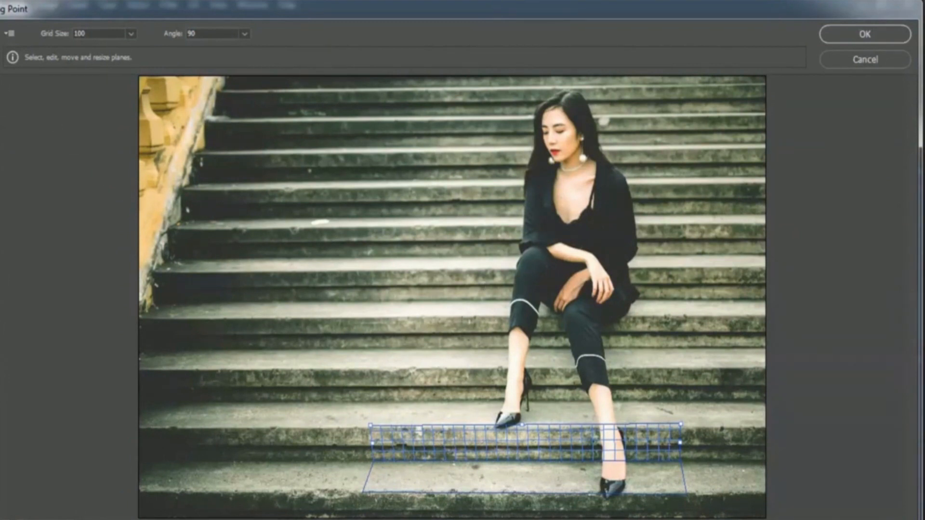
click(9, 91)
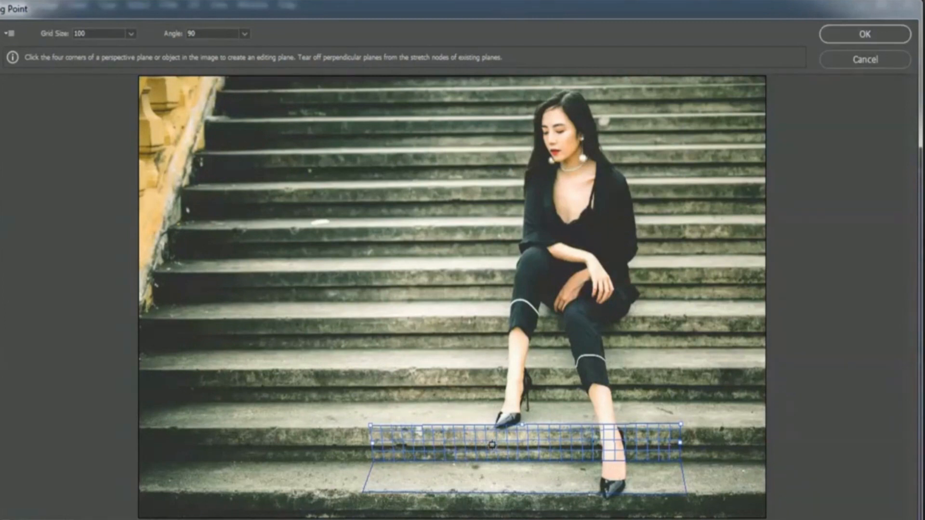
key(alt)
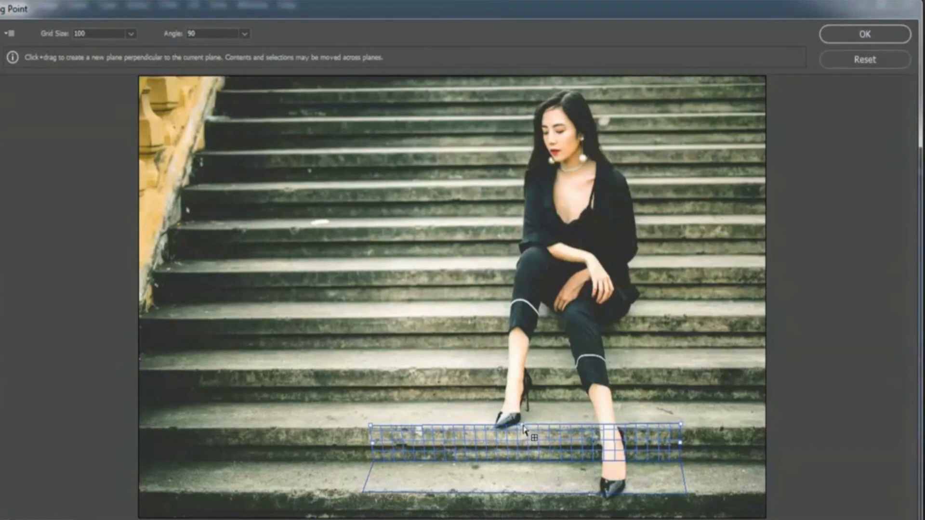
drag(522, 428, 544, 406)
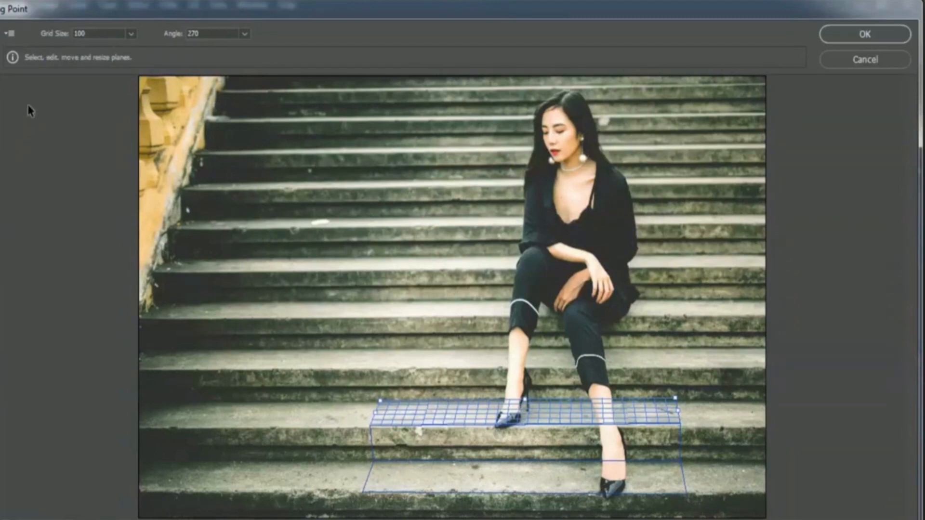
Continue tearing off connected perpendicular planes up the risers and treads to the step behind the woman's waist, and apply the Vanishing Point grid
click(1, 62)
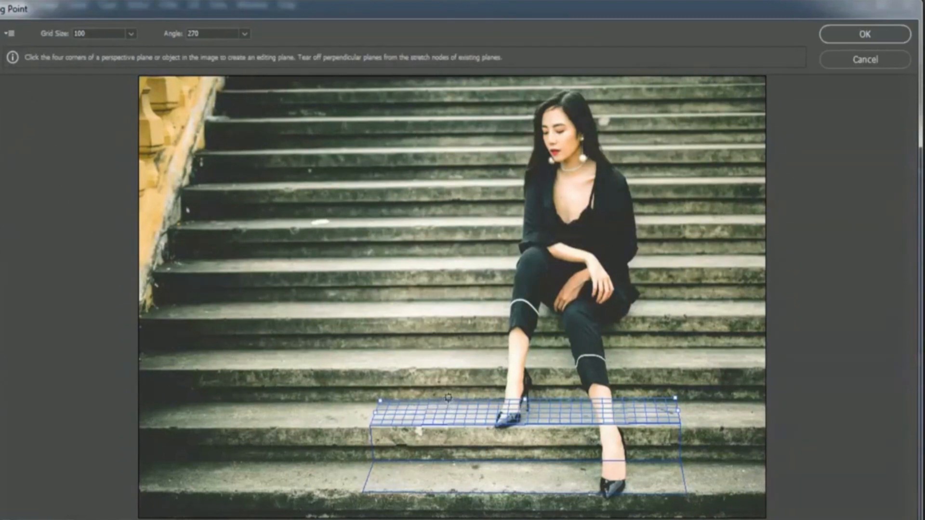
key(alt)
drag(525, 404, 534, 374)
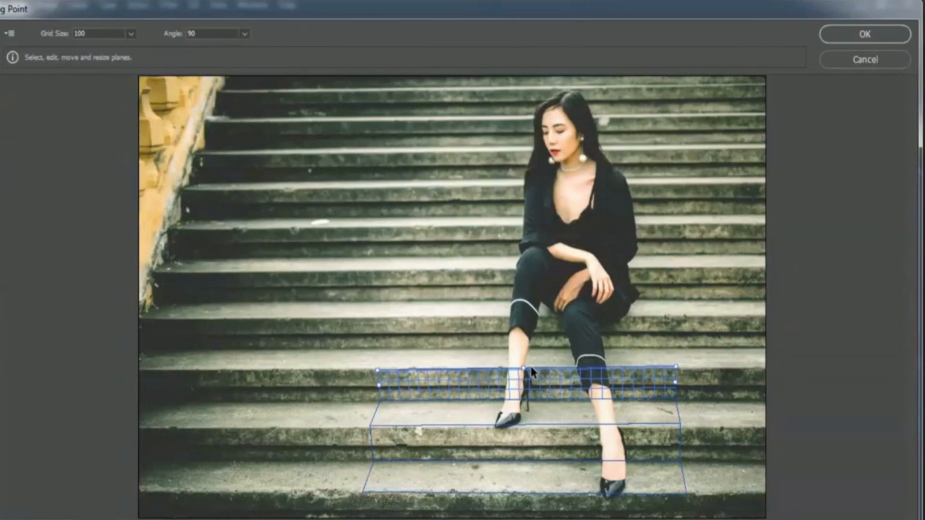
key(c)
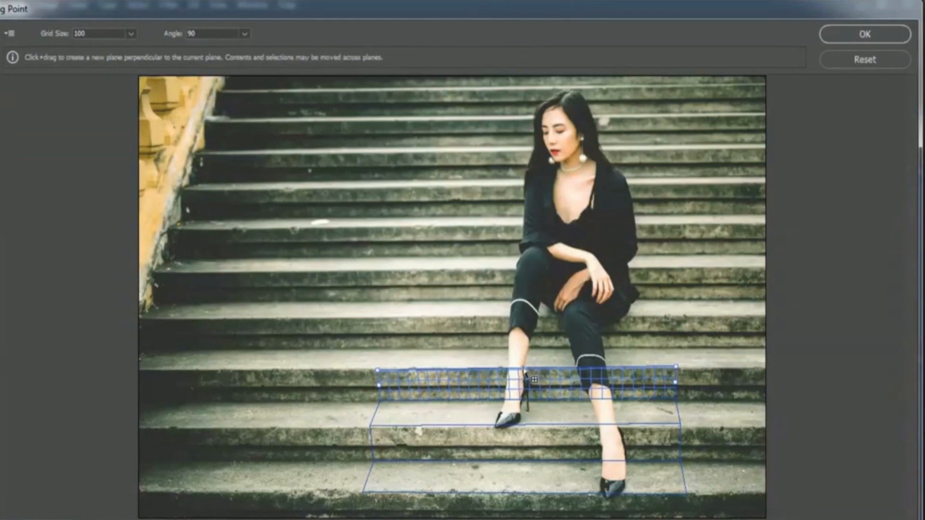
drag(525, 369, 544, 226)
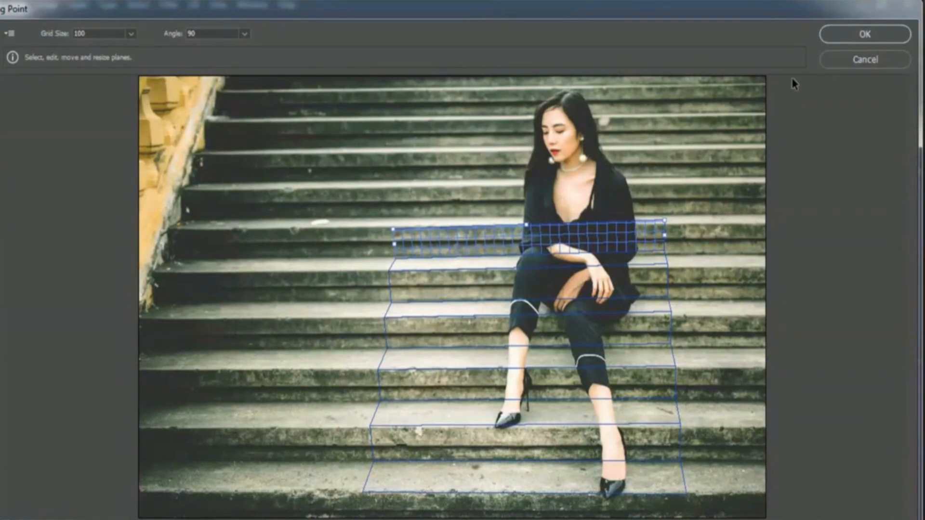
click(890, 37)
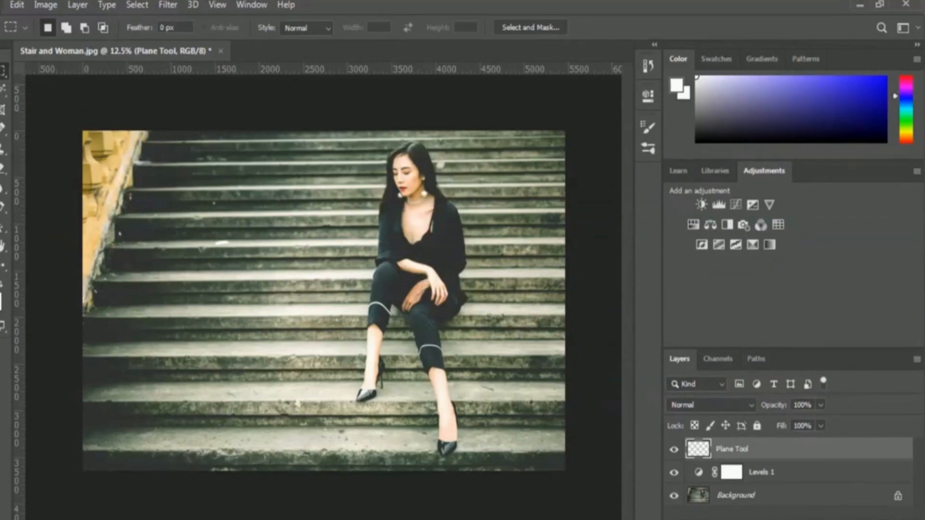
Open the graffiti face image from the 02 Selection and Masking folder
click(0, 5)
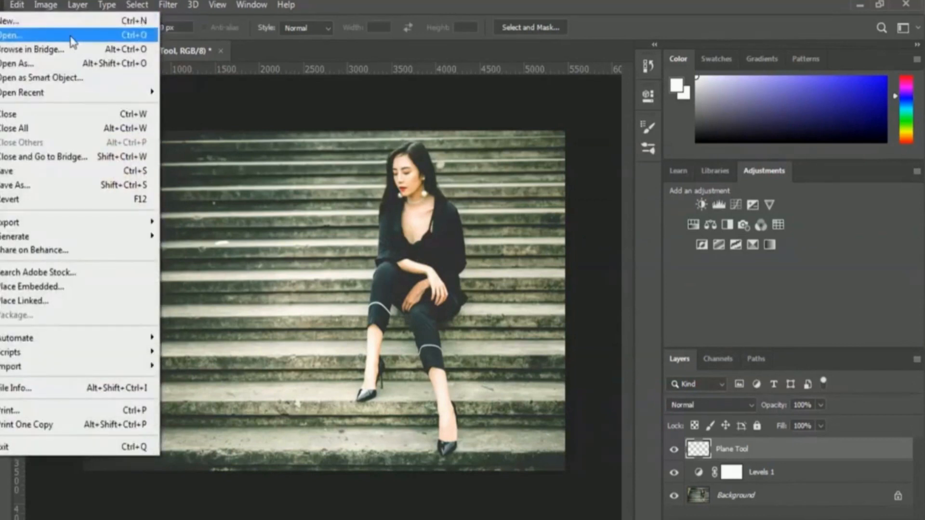
click(14, 35)
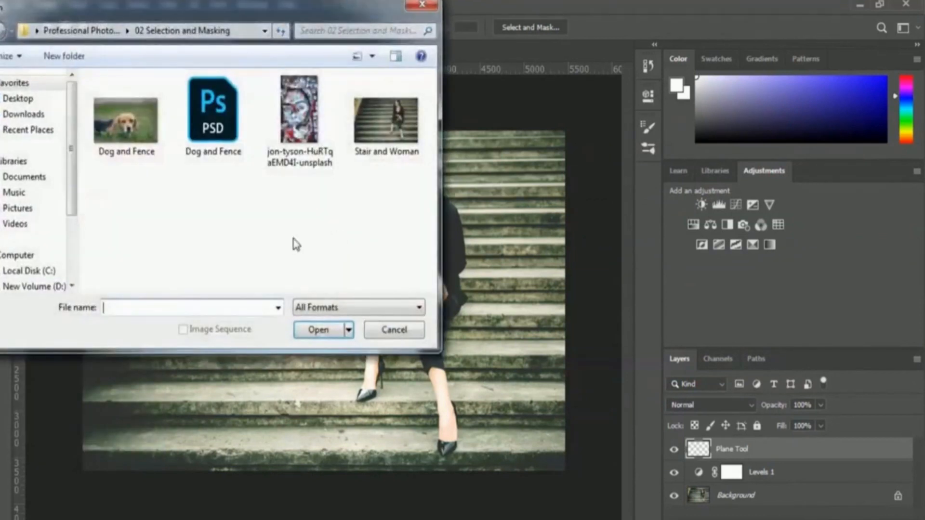
click(289, 159)
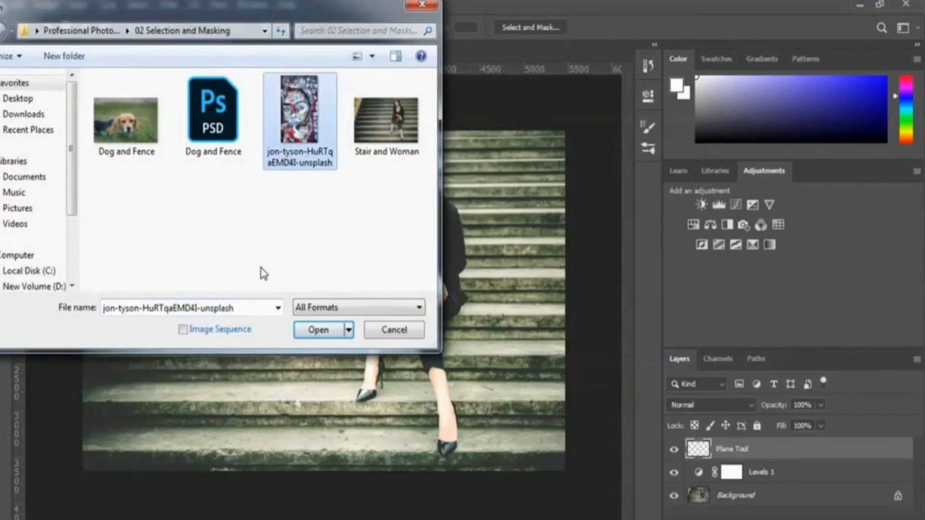
click(306, 331)
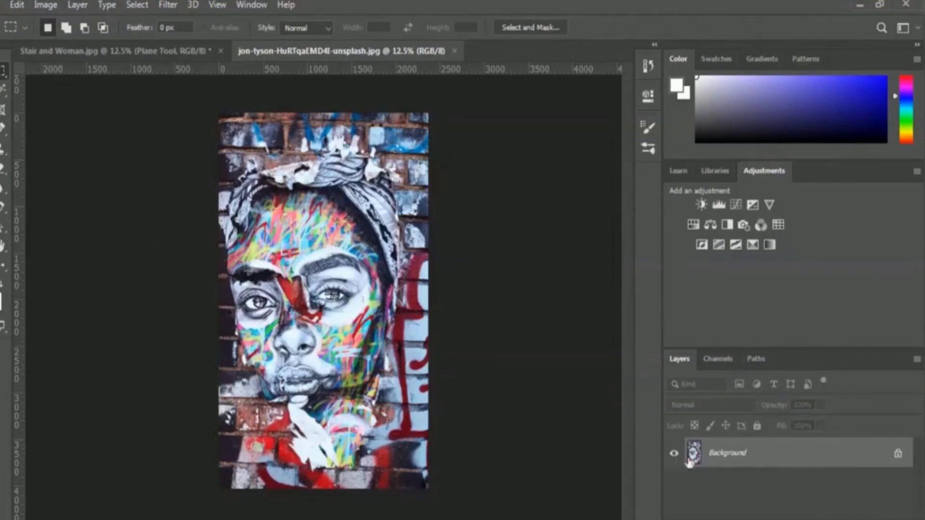
Convert the graffiti image's Background into a regular layer named Stair Image
double_click(739, 457)
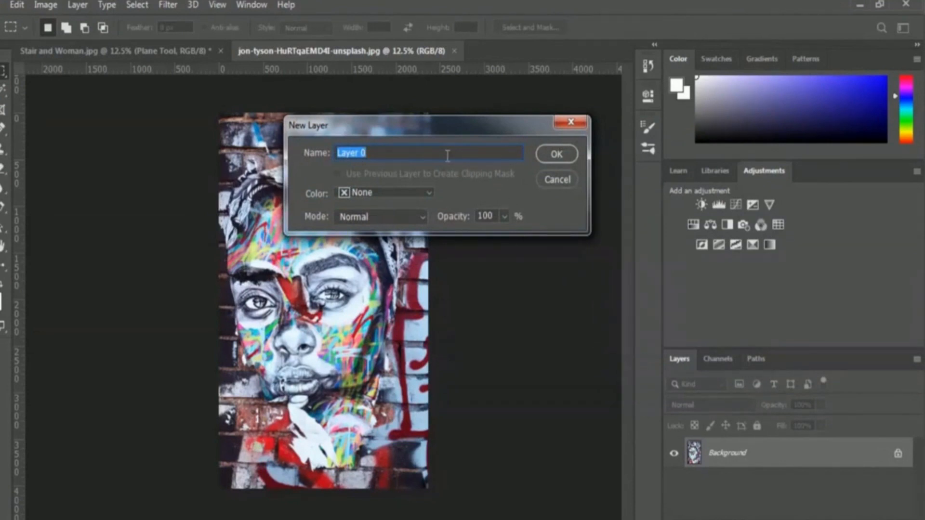
text(Stair Image)
click(558, 154)
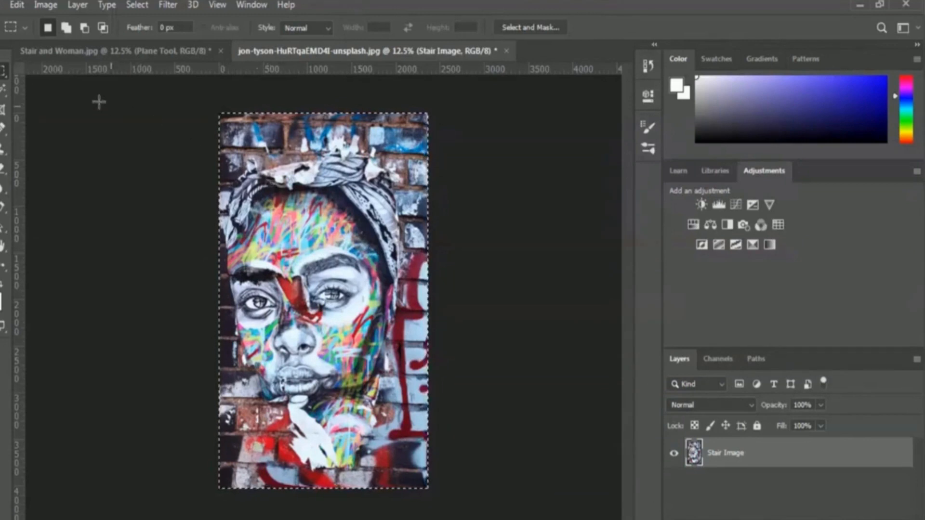
In the Stair and Woman document, paste the graffiti image into Vanishing Point, place it across the stair planes and apply the filter
click(92, 52)
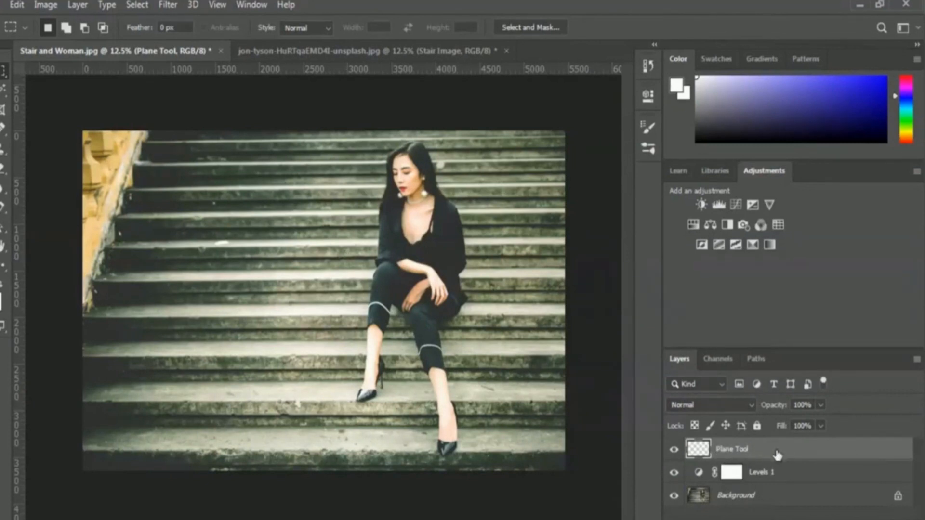
click(172, 9)
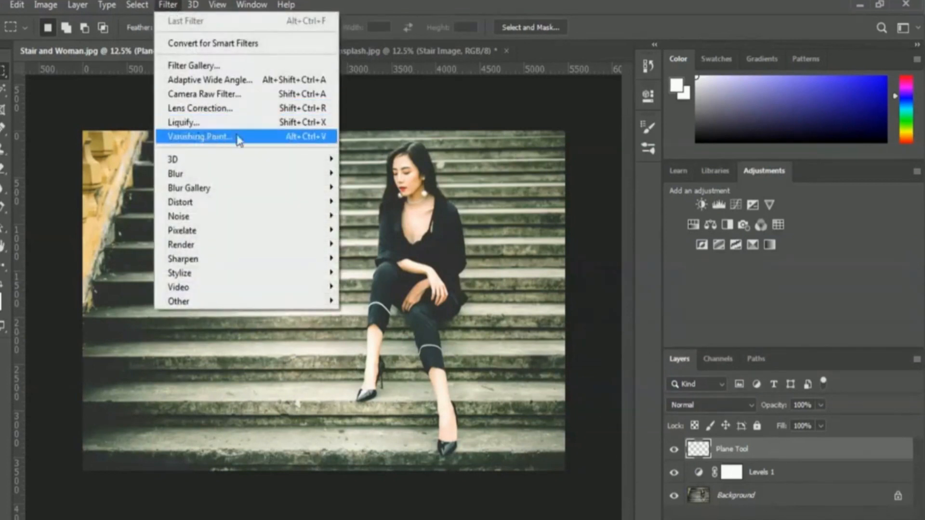
click(251, 137)
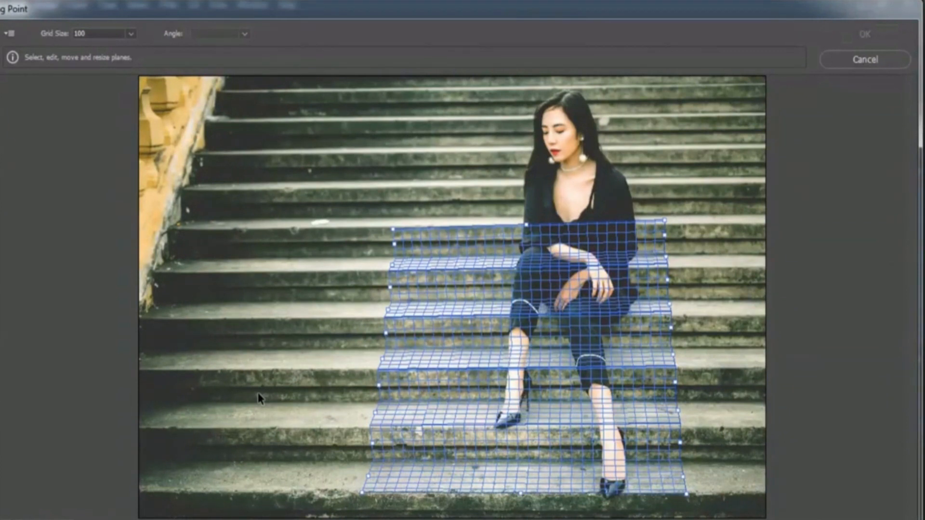
key(ctrl+v)
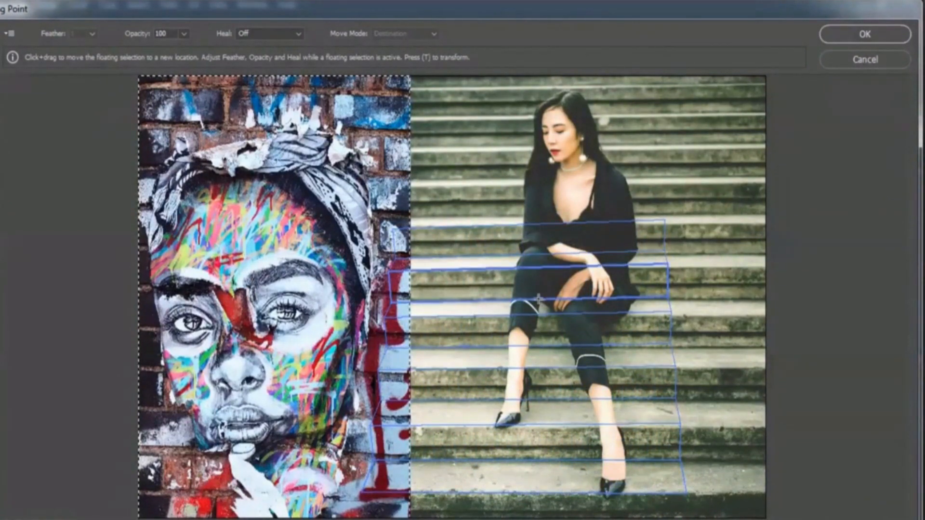
drag(210, 180, 485, 145)
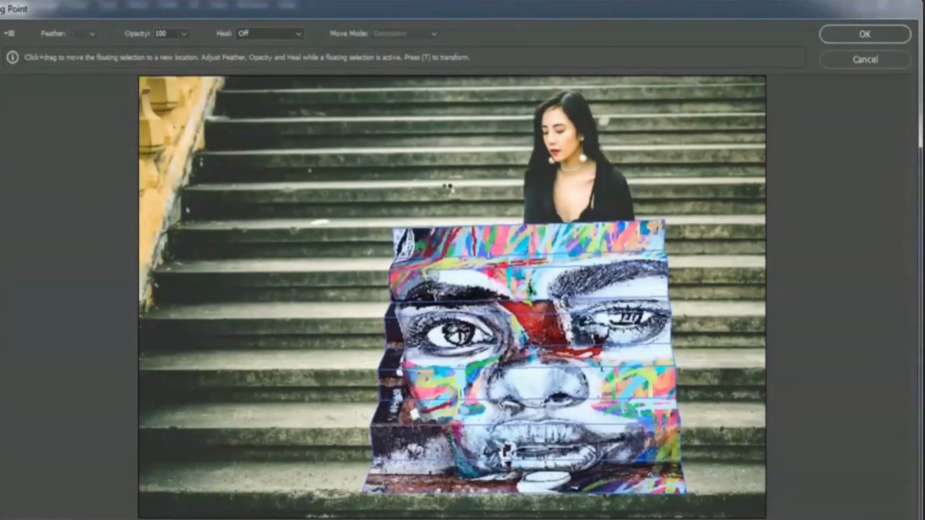
click(477, 189)
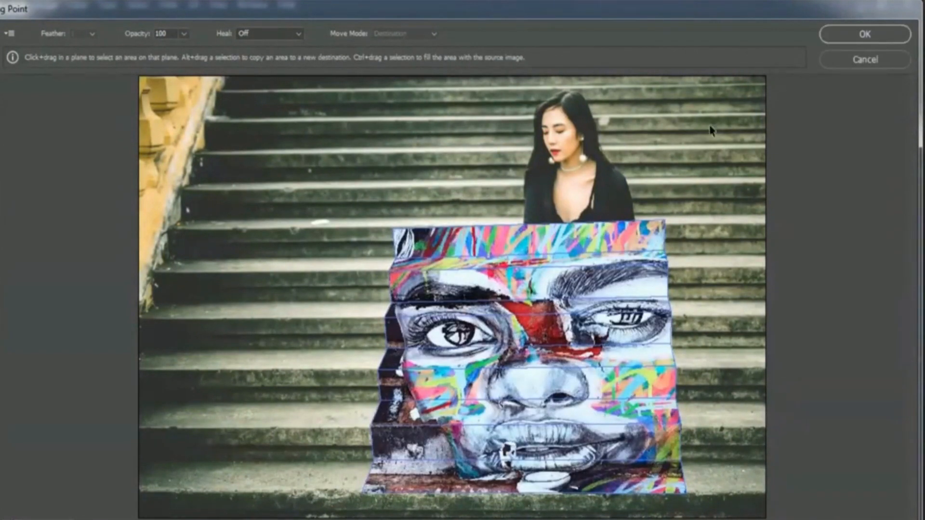
click(828, 40)
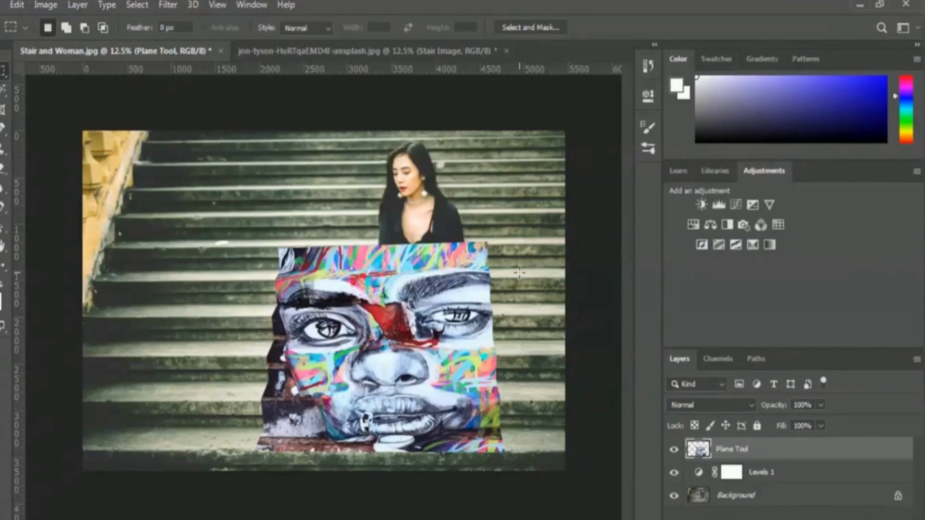
Preview blend modes from Darken through Soft Light on the Plane Tool layer and return it to Normal
click(719, 408)
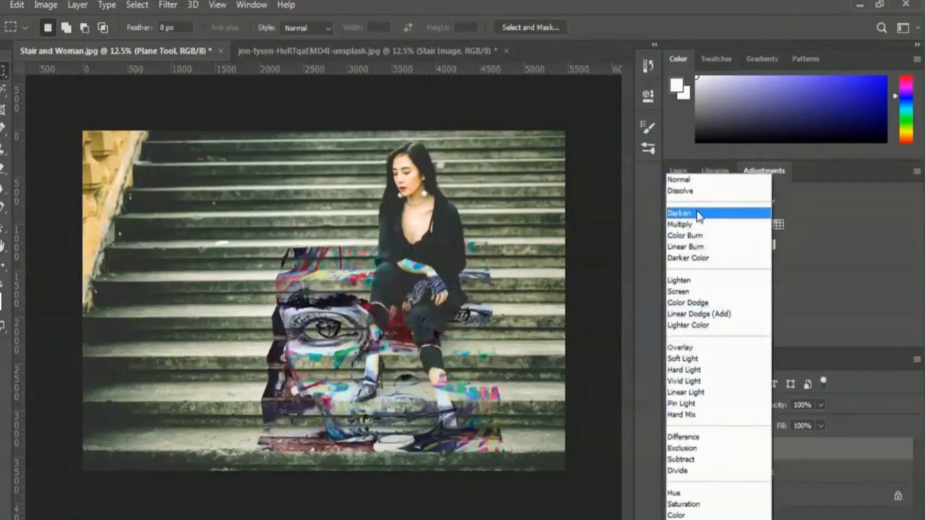
click(699, 212)
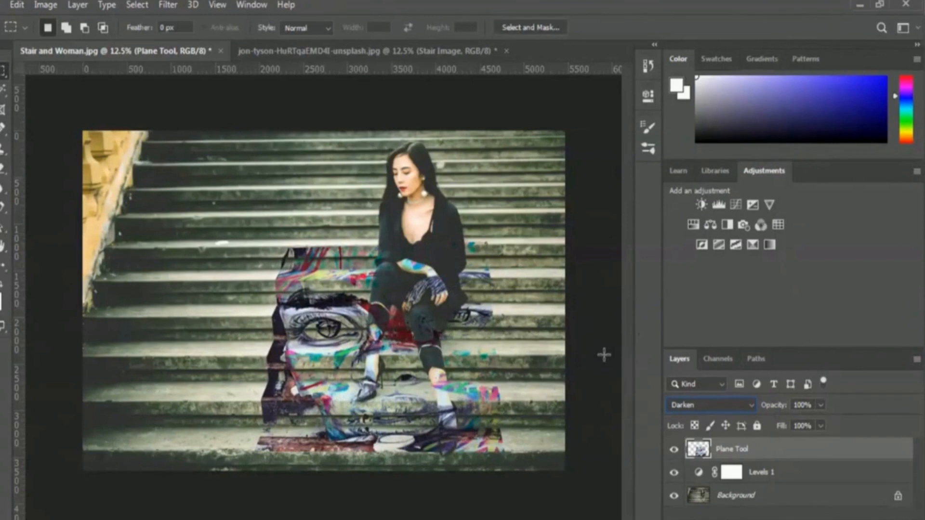
key(Down)
key(Down)
key(Down)
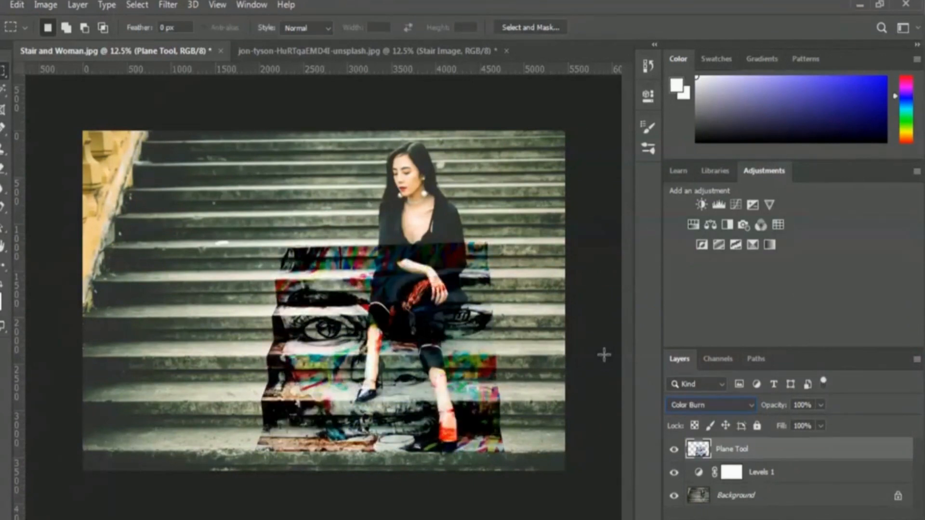
key(Down)
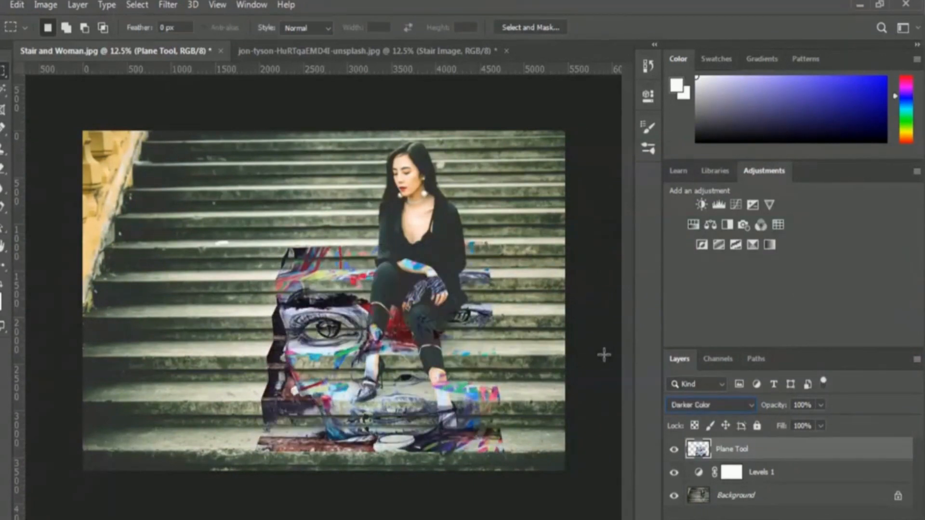
key(Down)
key(Down)
key(Down)
key(Down)
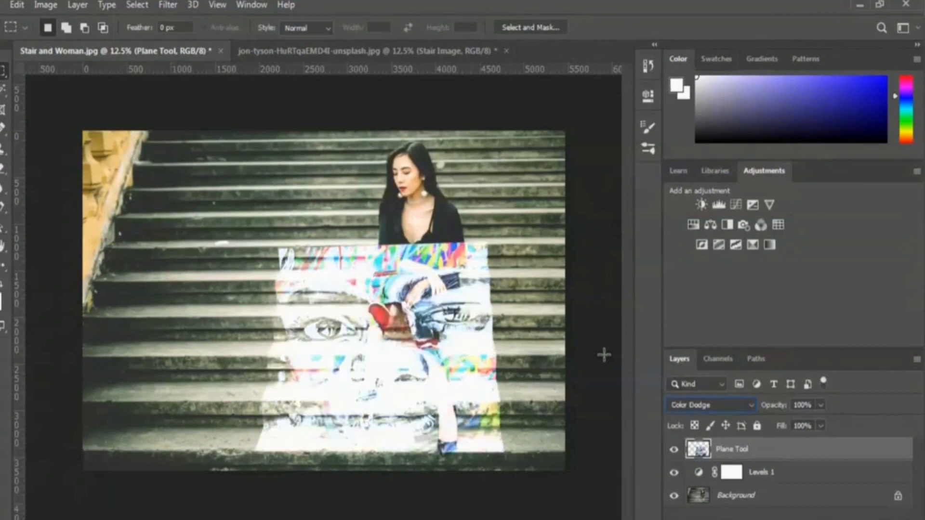
key(Down)
key(Down)
key(Down)
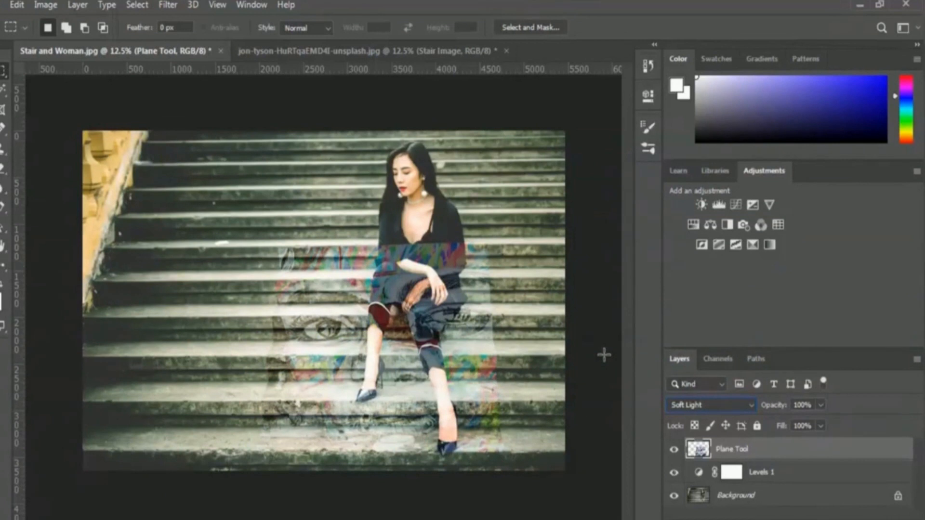
click(707, 404)
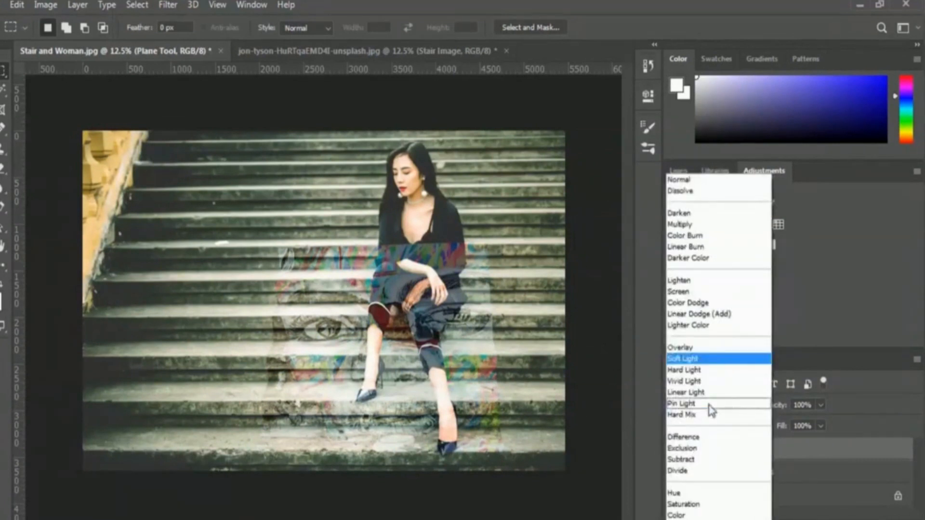
click(704, 181)
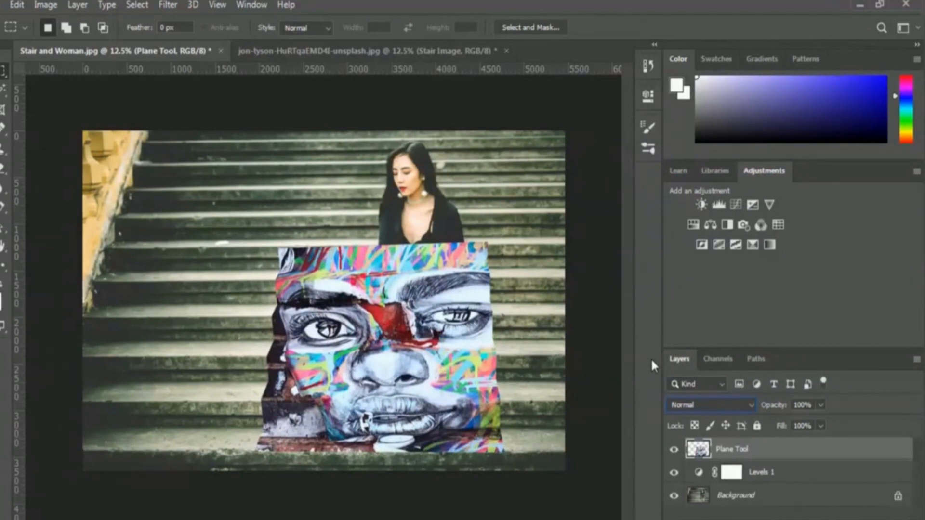
Hide the Plane Tool layer and set up the Quick Selection tool with a 151 px brush on the Background layer
click(675, 451)
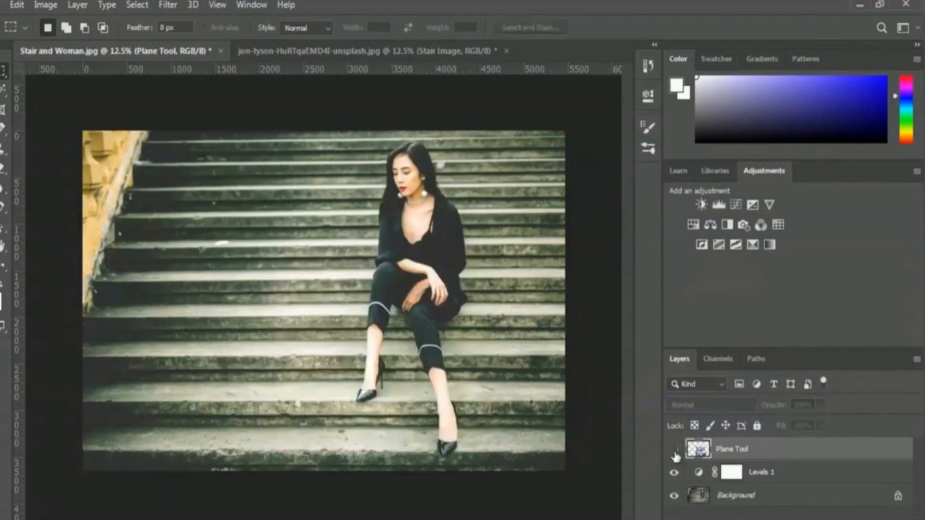
click(731, 499)
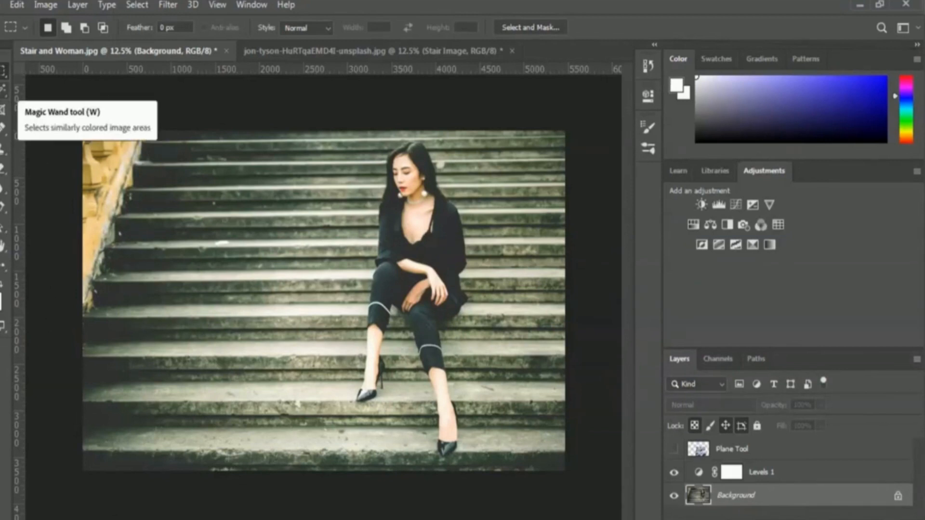
click(3, 94)
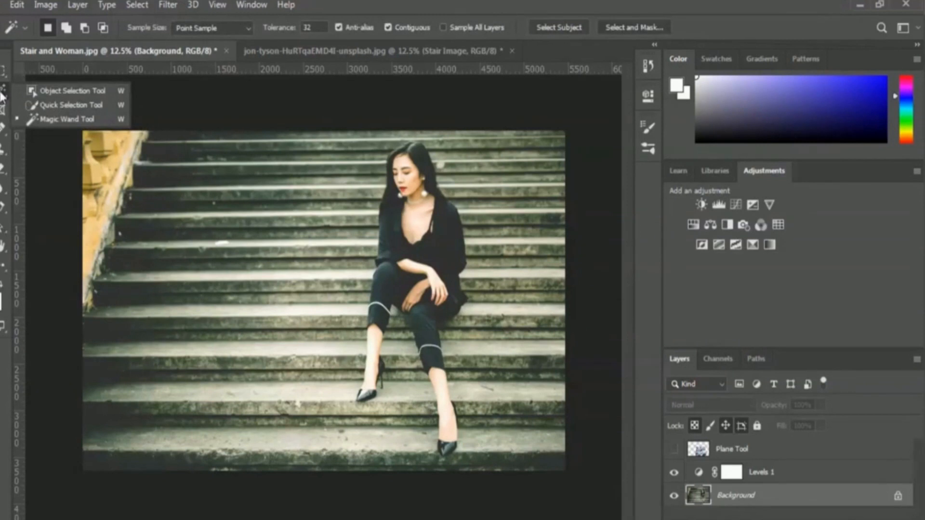
click(61, 106)
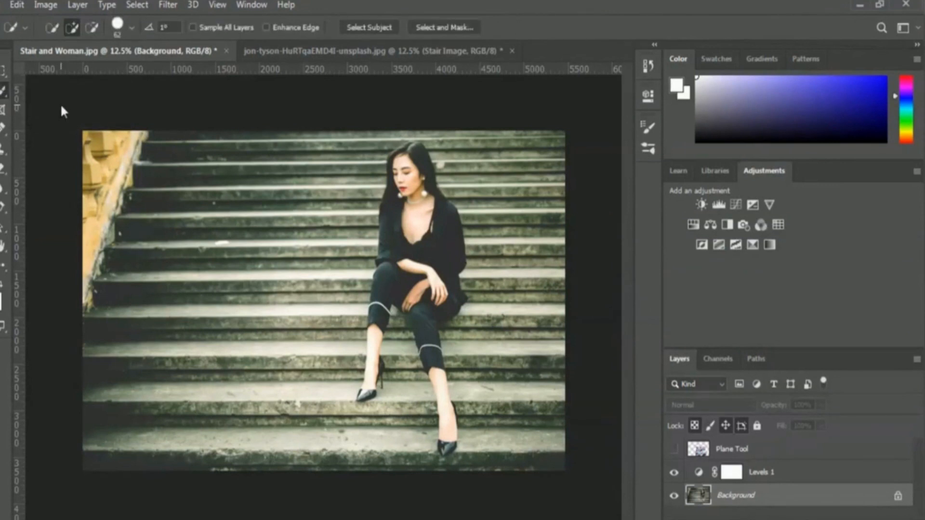
click(131, 31)
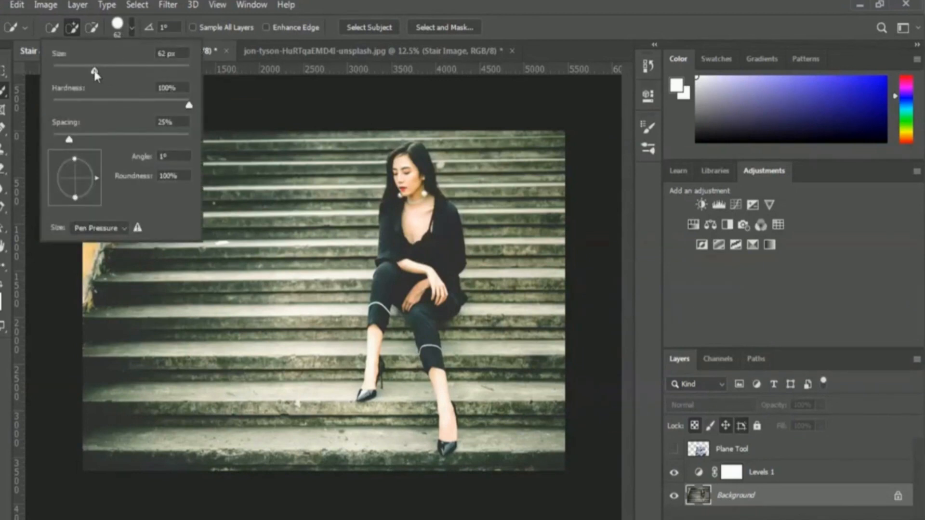
drag(99, 70, 138, 71)
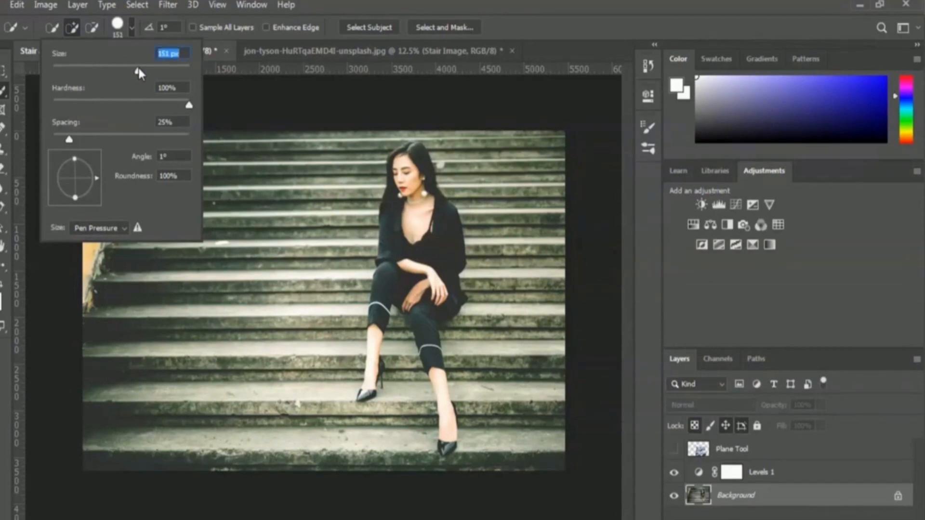
click(529, 27)
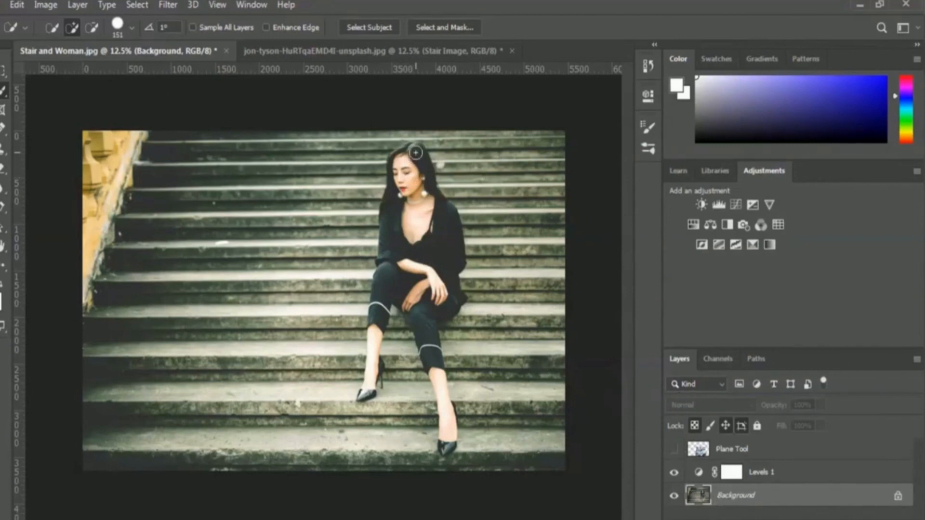
Quick-select the seated woman from her hair down over the jacket, trousers and both legs to her shoes
mouse_move(416, 154)
mouse_down()
mouse_move(403, 196)
mouse_move(409, 262)
mouse_move(433, 297)
mouse_move(420, 289)
mouse_move(416, 257)
mouse_up()
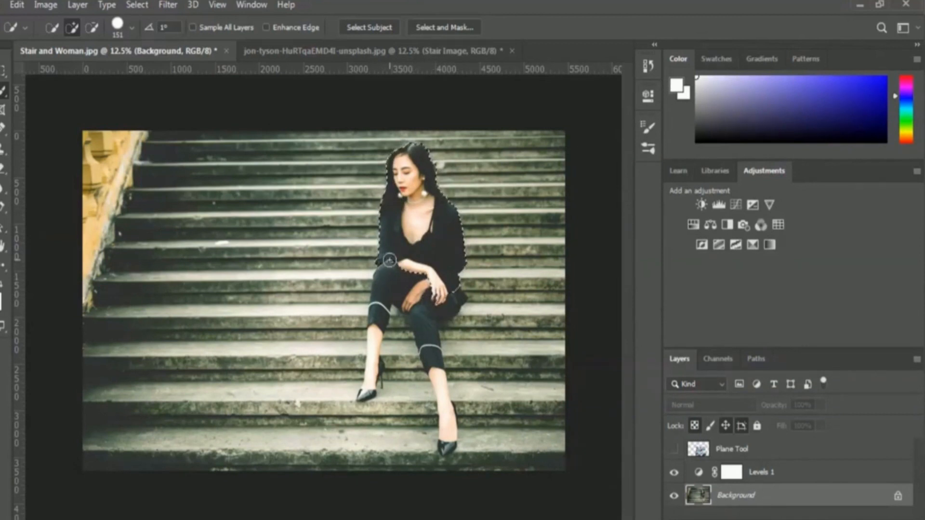
drag(389, 268, 385, 276)
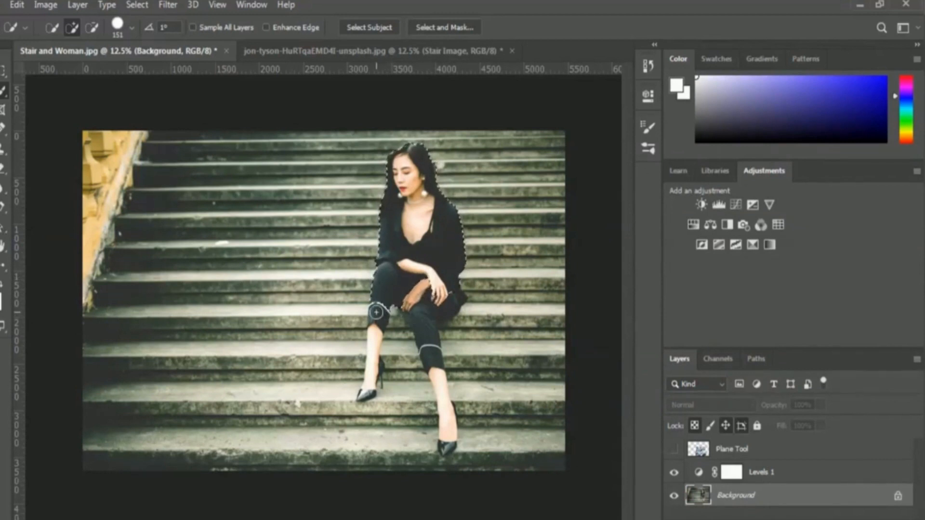
drag(376, 313, 366, 392)
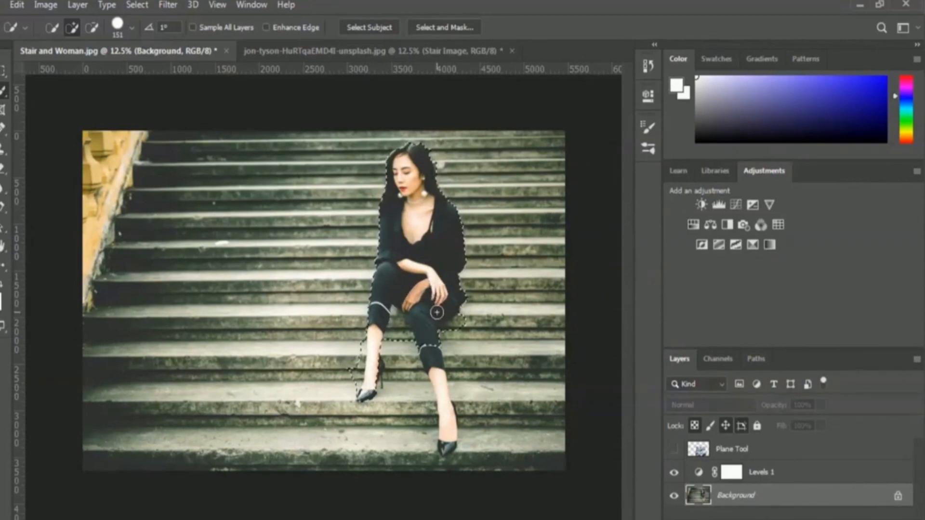
drag(437, 312, 453, 453)
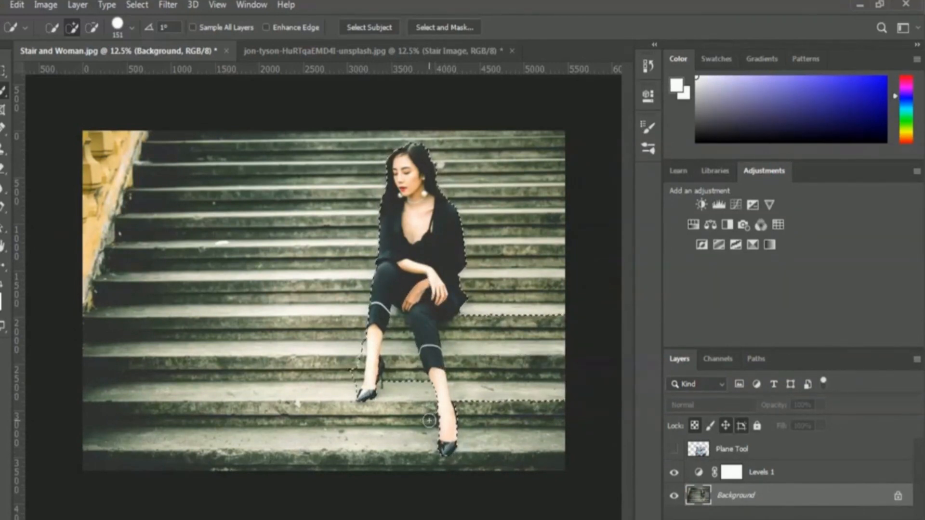
key(ctrl+z)
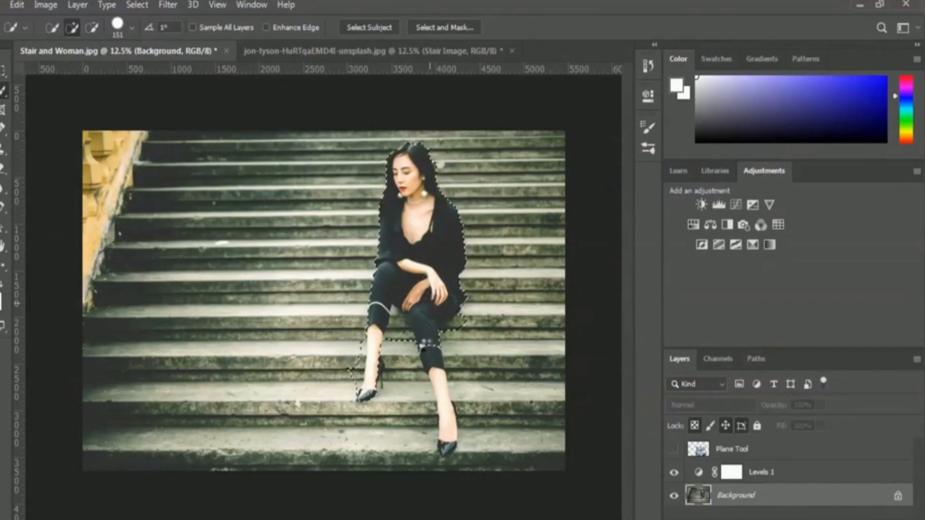
click(440, 379)
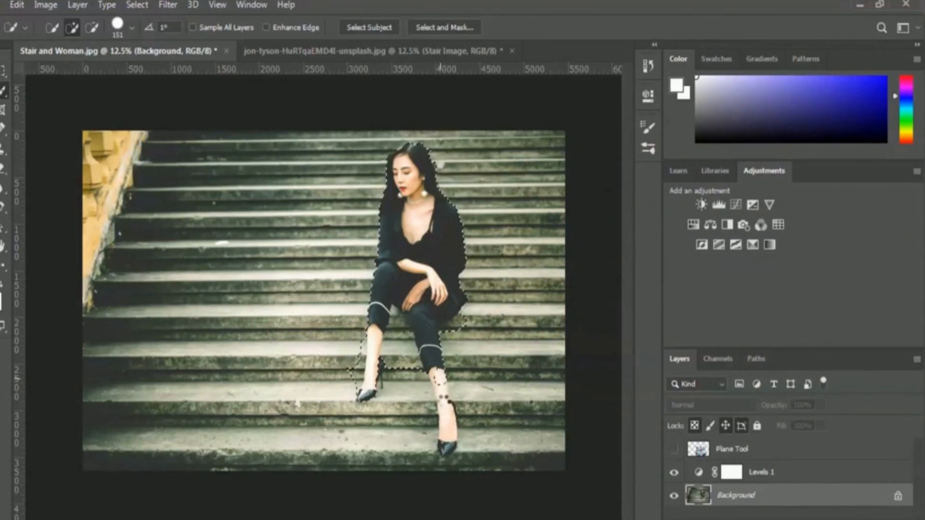
drag(440, 379, 447, 447)
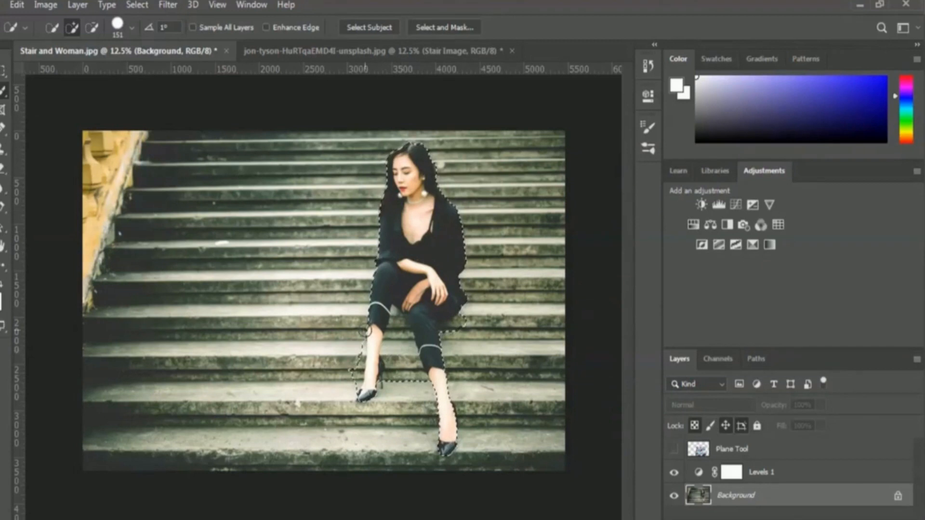
Subtract the stair areas between the woman's legs and beside her front shin from the selection
click(93, 27)
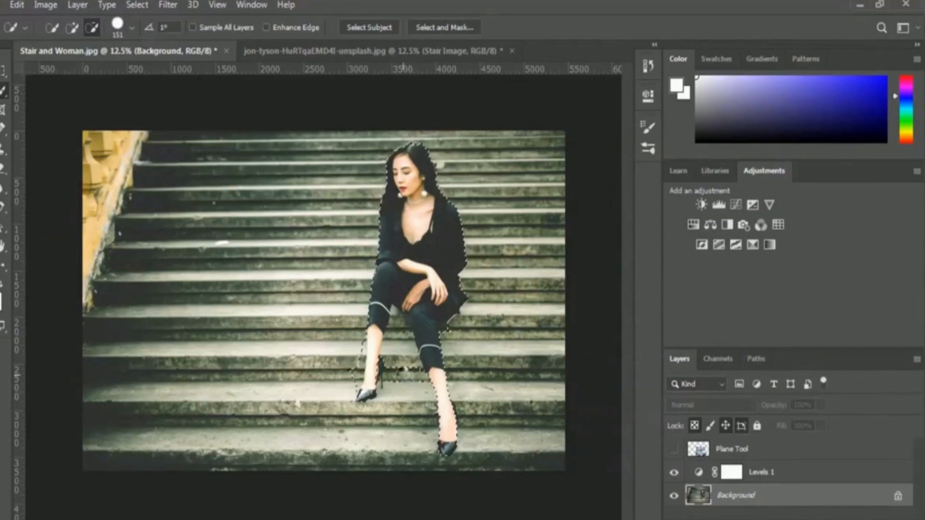
click(404, 365)
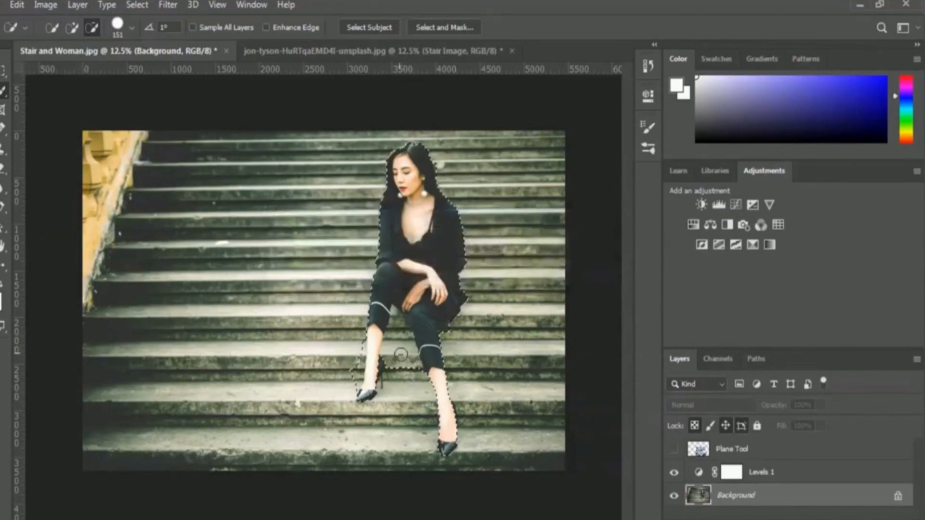
drag(406, 342, 401, 334)
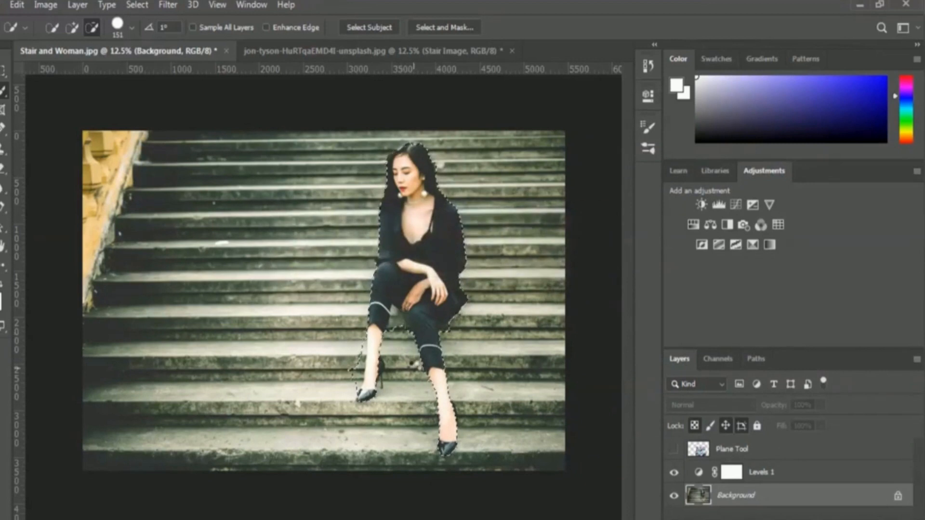
click(357, 370)
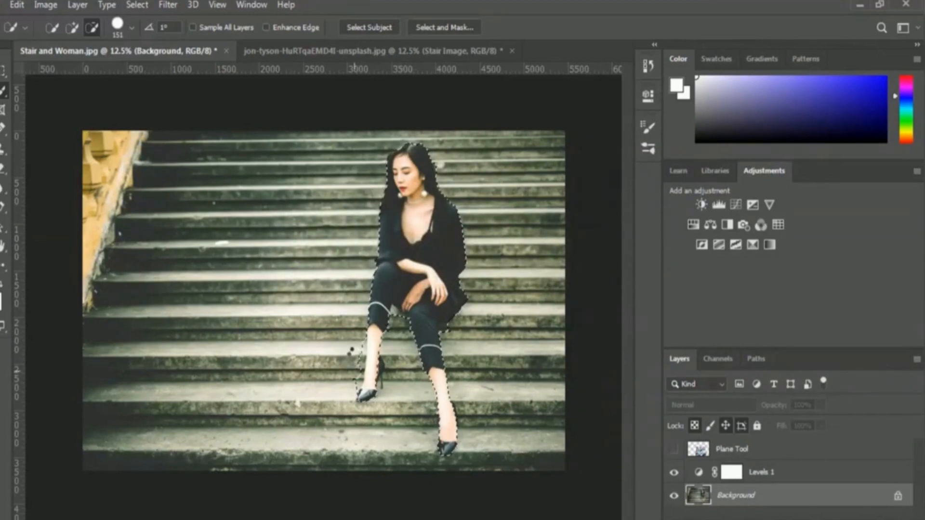
click(353, 359)
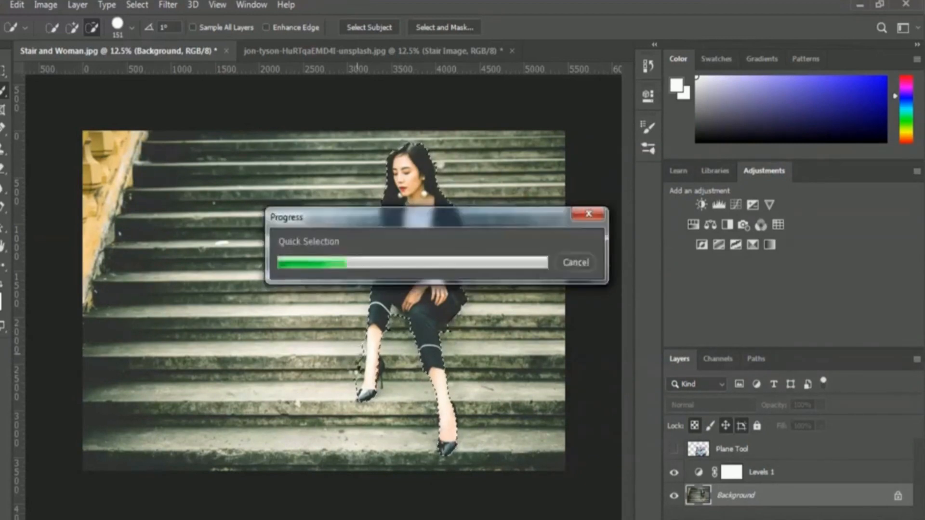
click(355, 379)
click(357, 362)
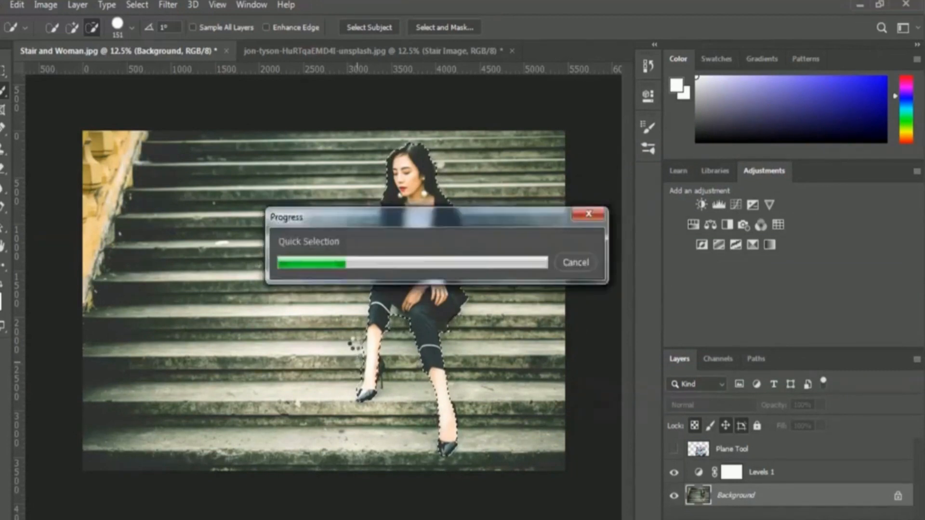
click(515, 362)
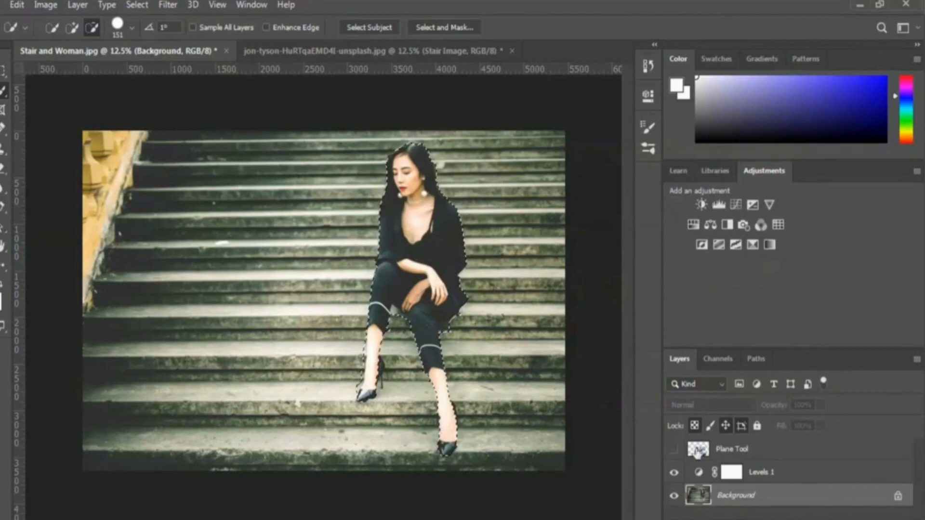
Show the Plane Tool layer and add an inverted layer mask from the selection, cutting the woman's shape out of the graffiti
click(674, 452)
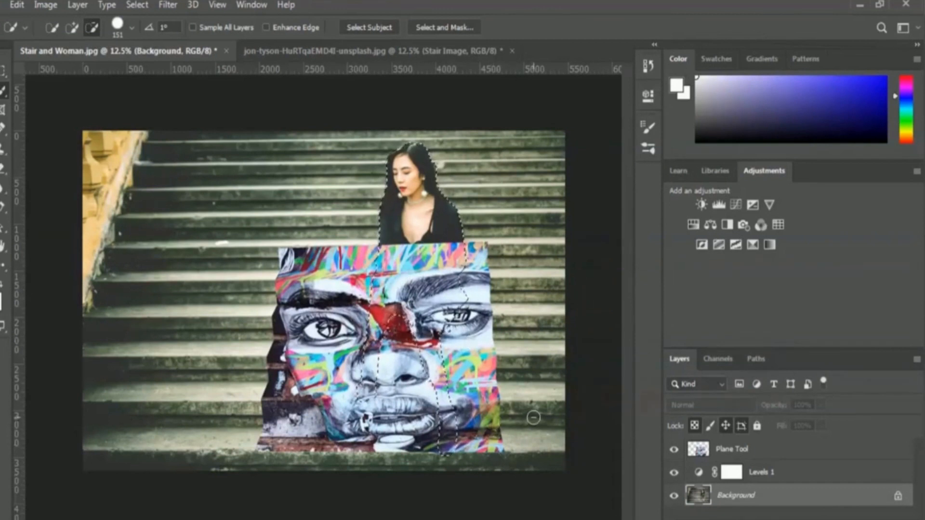
click(748, 452)
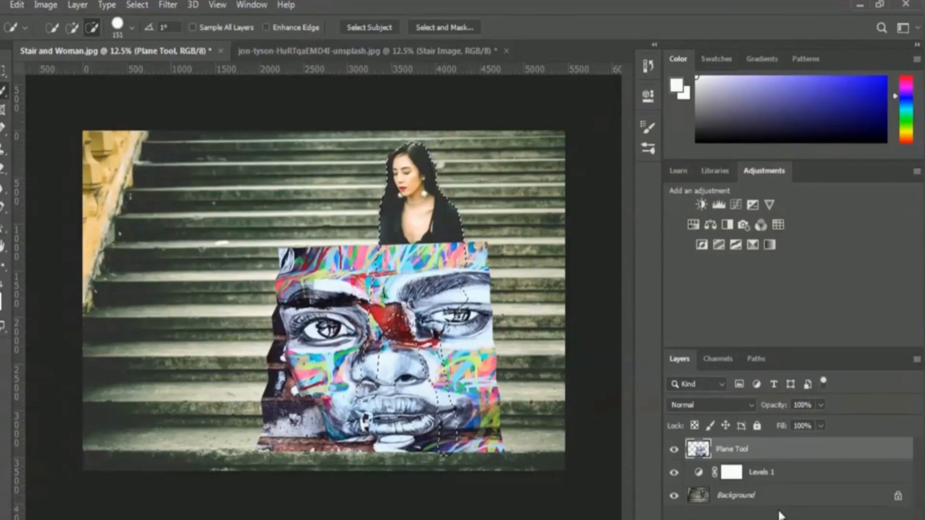
key(alt)
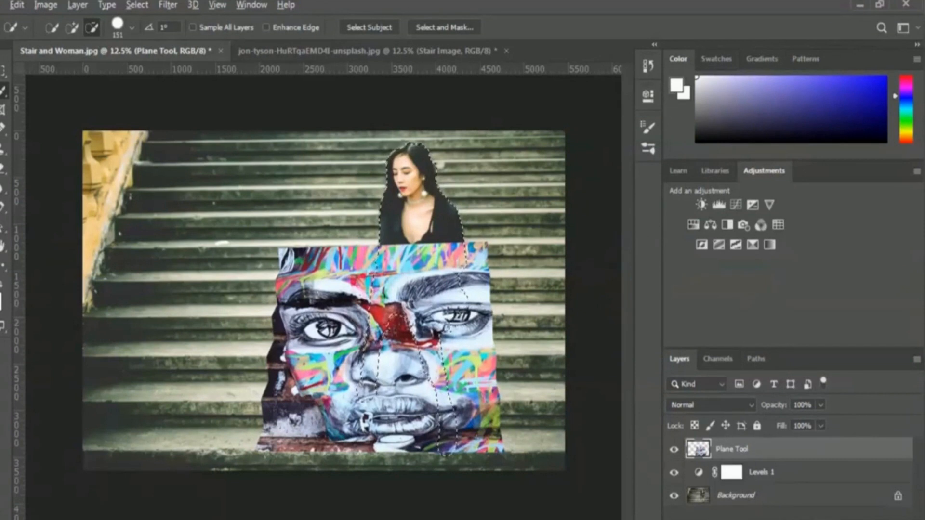
alt+click(768, 519)
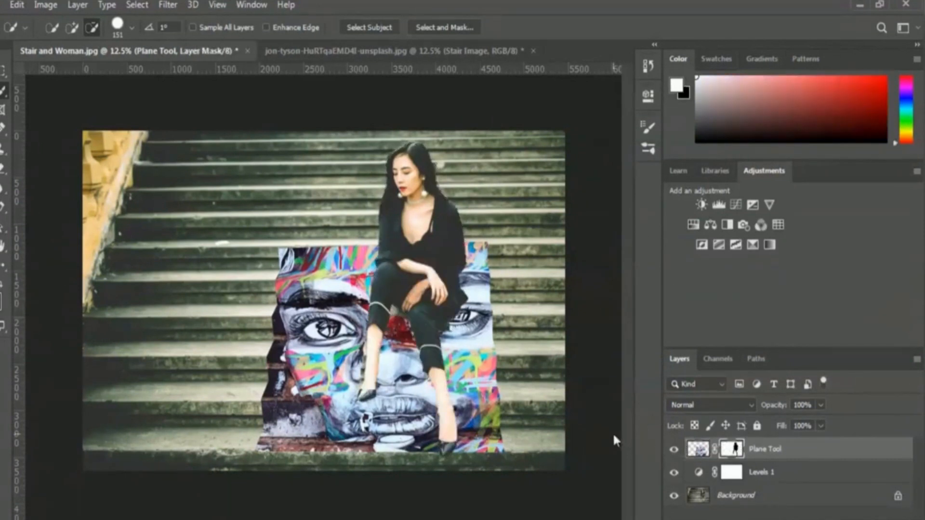